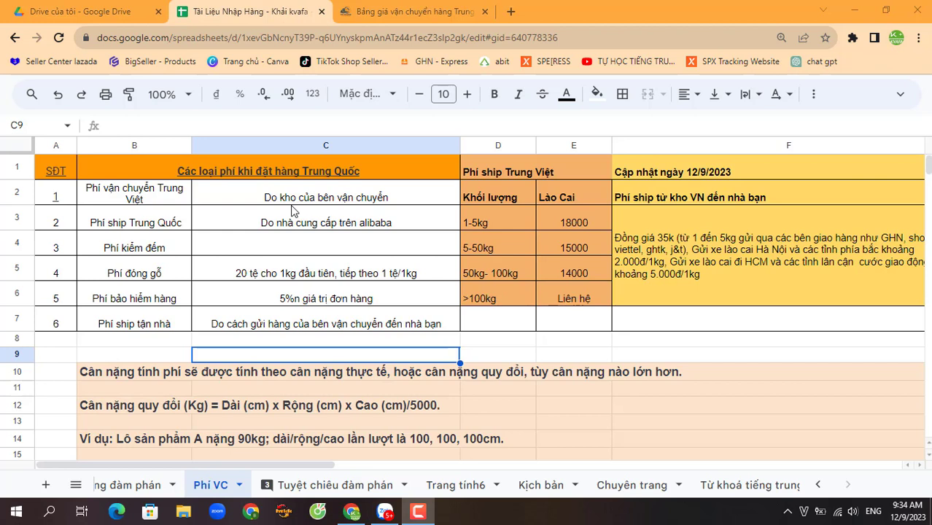
- Go through the six fee types in column B, from Phí vận chuyển Trung Việt down to Phí ship tận nhà
{"action": "left_click", "coordinate": [126, 196]}
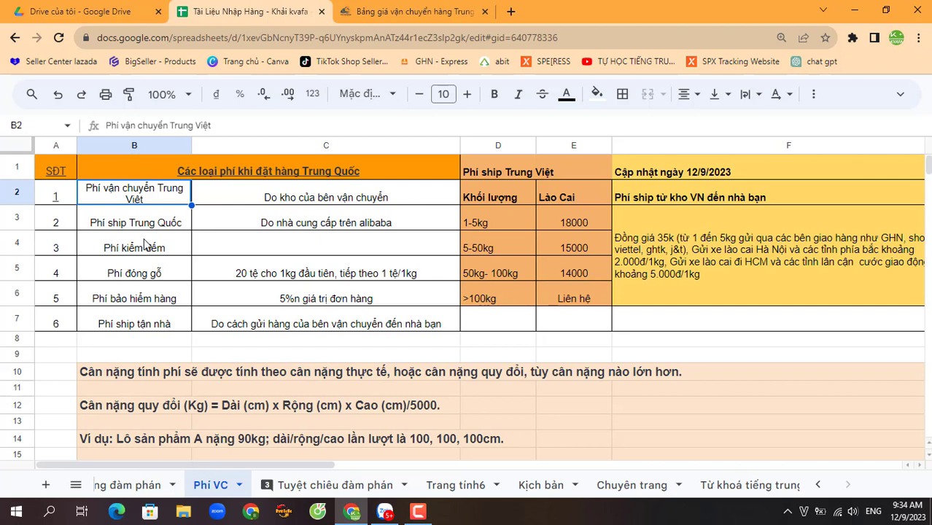
{"action": "key", "text": "Down"}
{"action": "key", "text": "Down"}
{"action": "key", "text": "Down"}
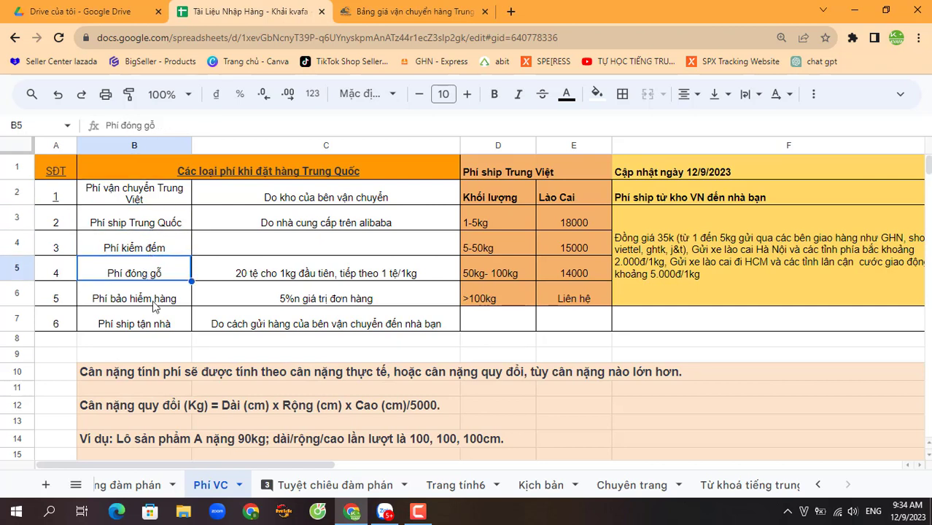
{"action": "key", "text": "Down"}
{"action": "key", "text": "Down"}
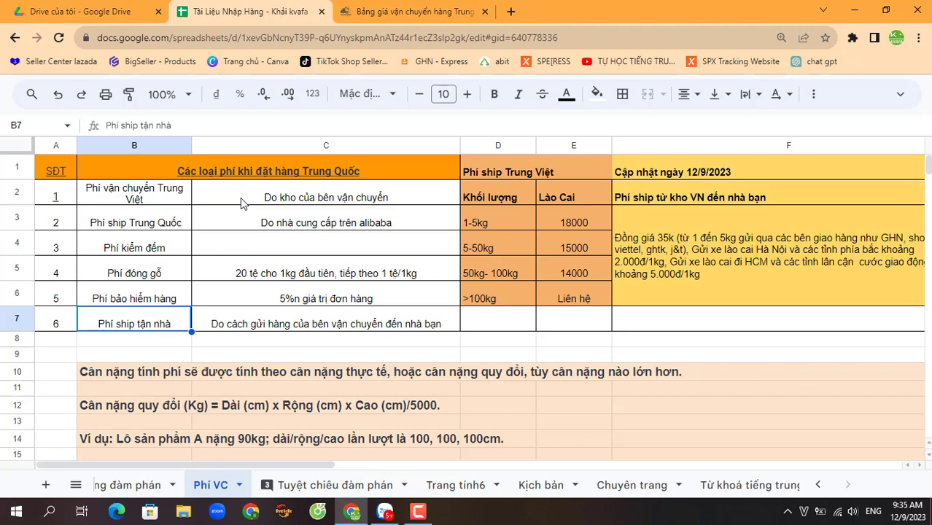
- Review the Phí ship Trung Quốc and Phí kiểm đếm rows together with their description cells in column C
{"action": "left_click", "coordinate": [158, 199]}
{"action": "left_click", "coordinate": [154, 223]}
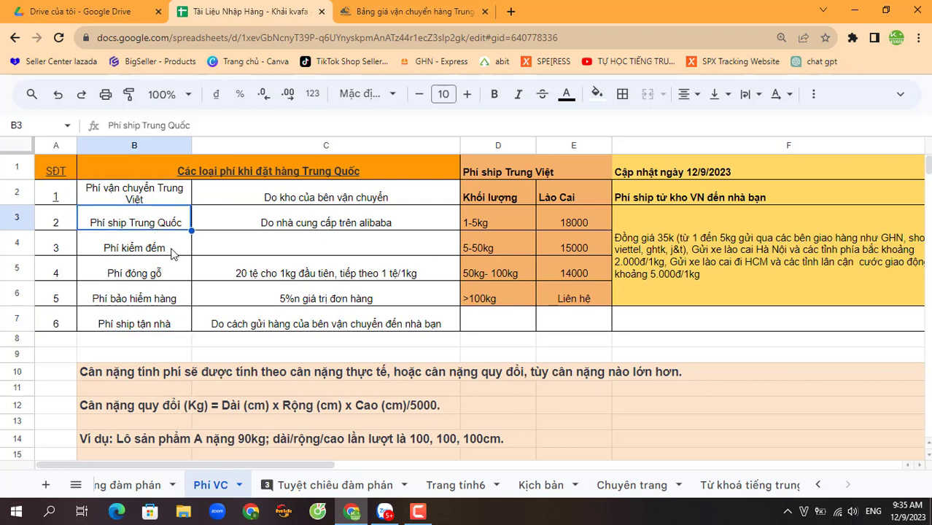
{"action": "left_click", "coordinate": [325, 227]}
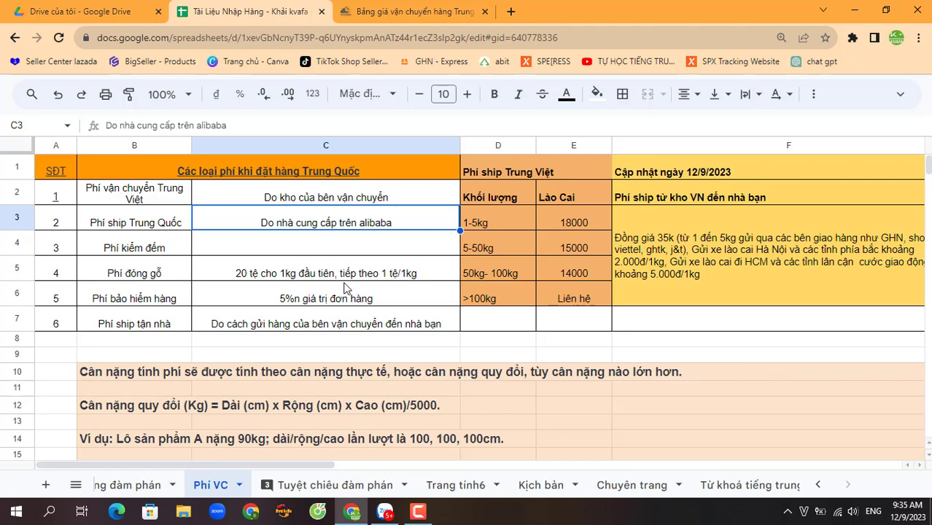
{"action": "left_click", "coordinate": [118, 229]}
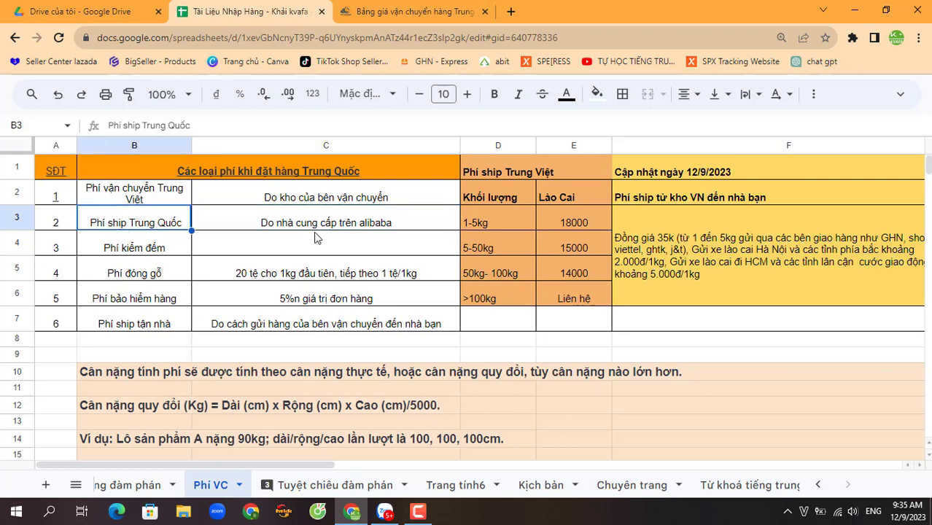
{"action": "left_click", "coordinate": [312, 222]}
{"action": "left_click", "coordinate": [155, 223]}
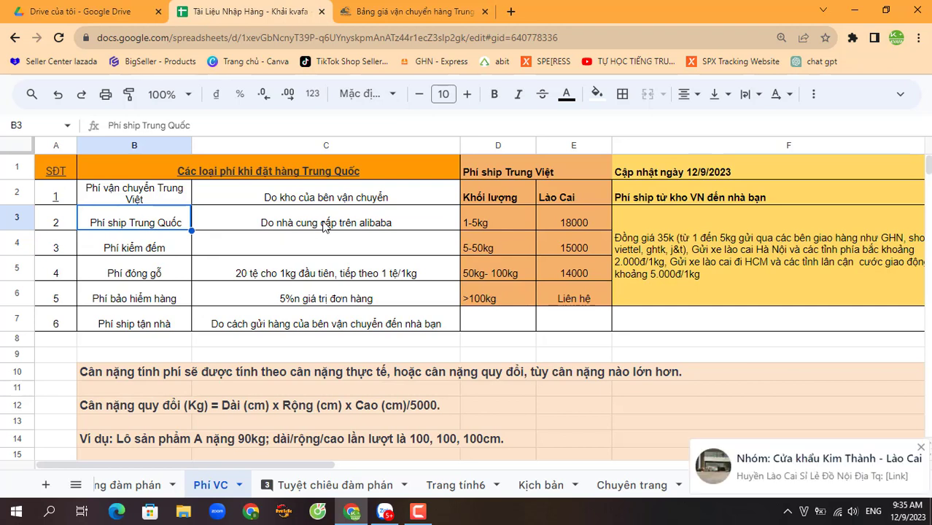
{"action": "left_click", "coordinate": [138, 252]}
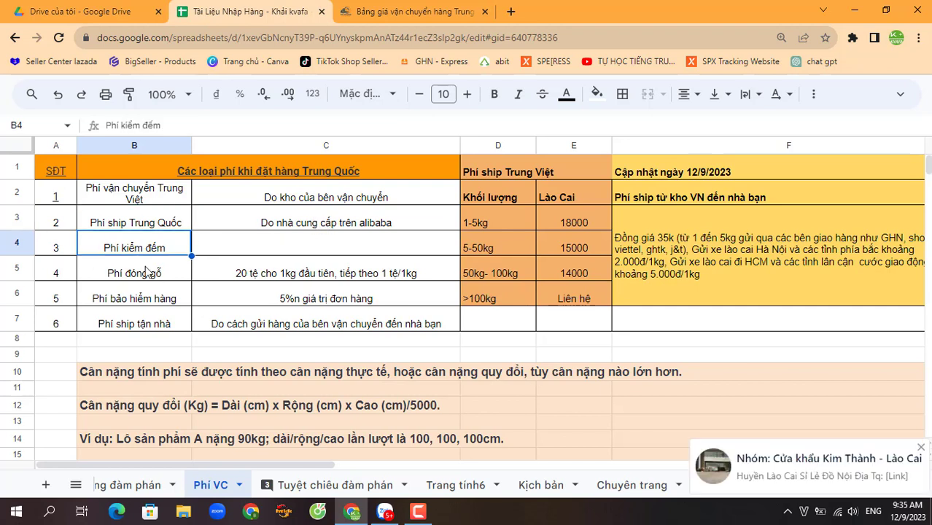
{"action": "left_click", "coordinate": [288, 253]}
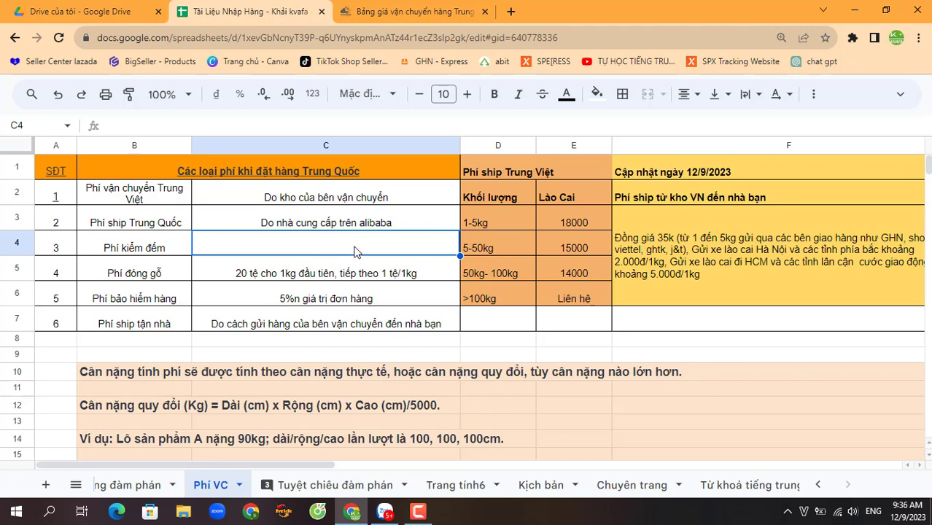
- Examine the Phí đóng gỗ row and its per-kilogram rate description in C5
{"action": "left_click", "coordinate": [153, 281]}
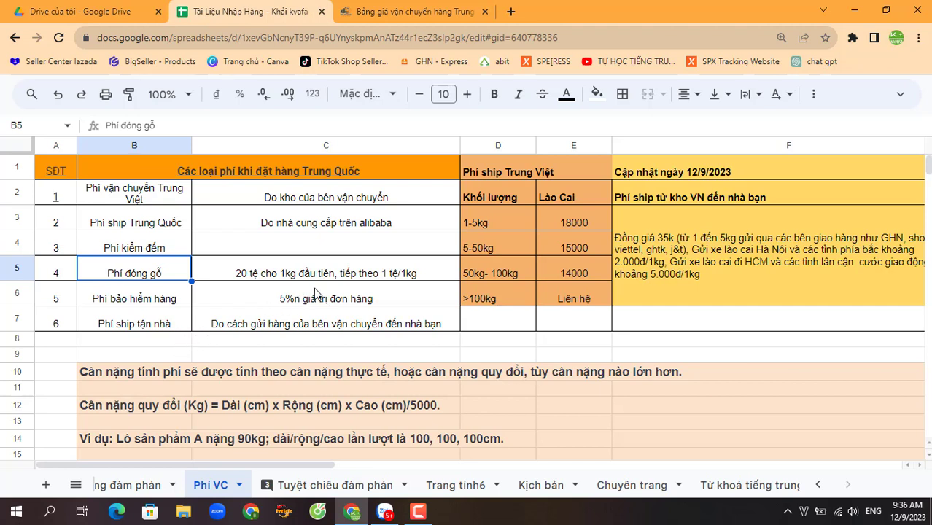
{"action": "left_click", "coordinate": [347, 252]}
{"action": "left_click", "coordinate": [337, 275]}
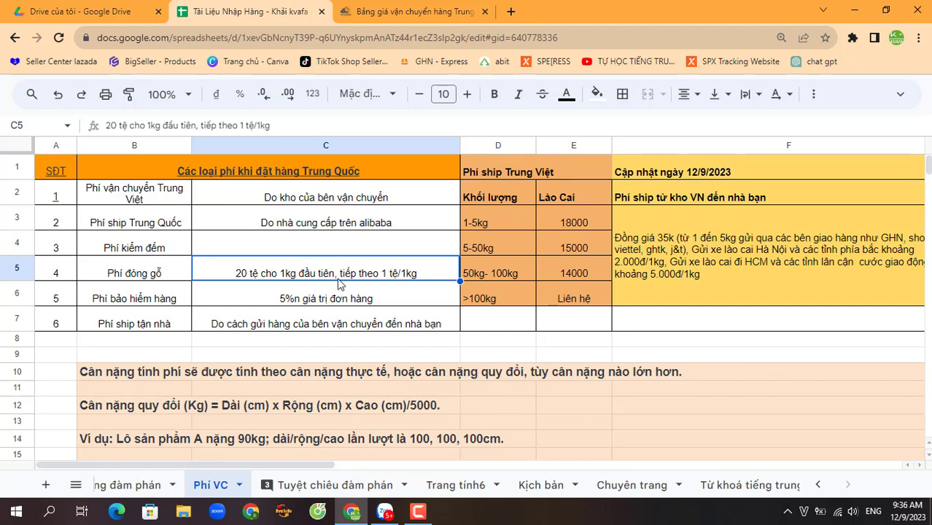
{"action": "left_click", "coordinate": [133, 275]}
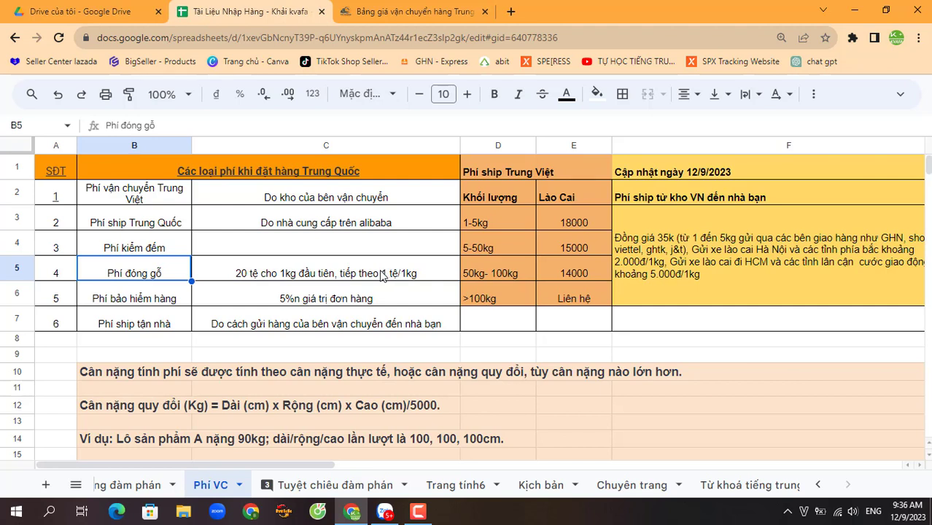
{"action": "left_click", "coordinate": [281, 277]}
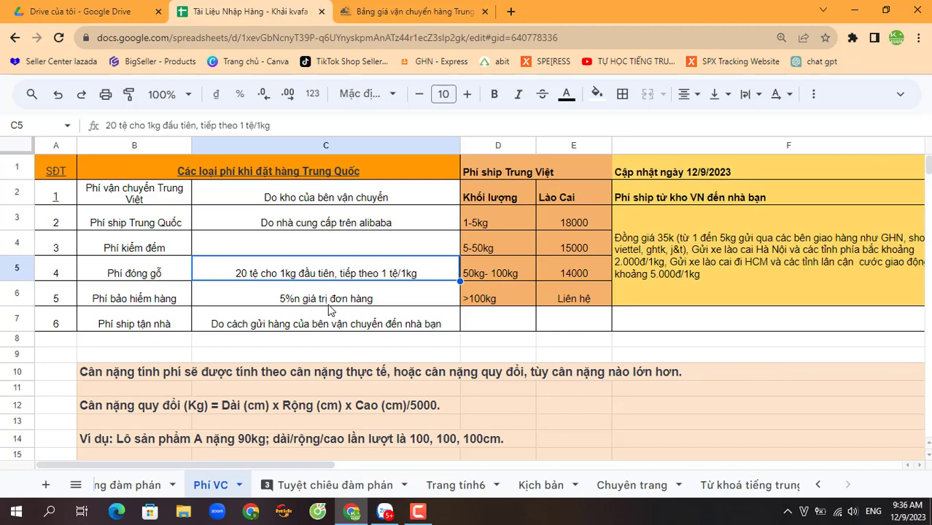
{"action": "left_click", "coordinate": [137, 275]}
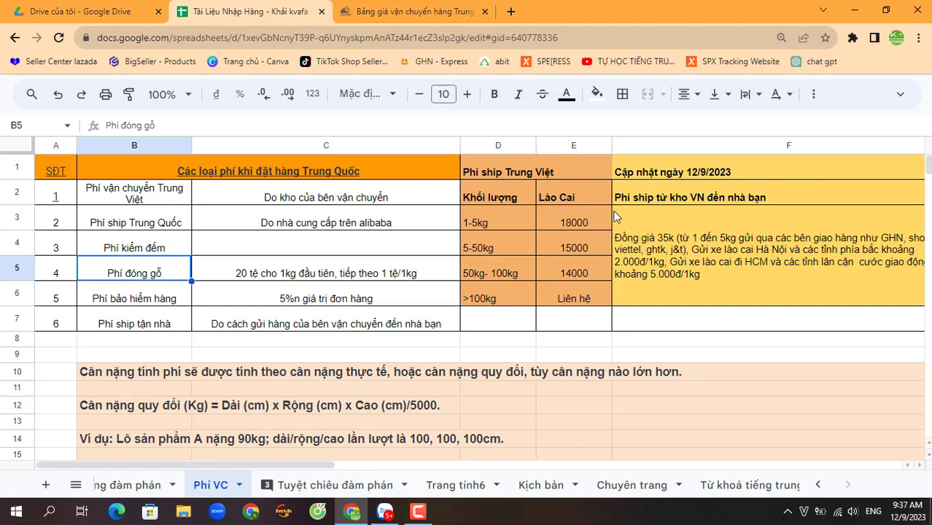
{"action": "left_click", "coordinate": [343, 275]}
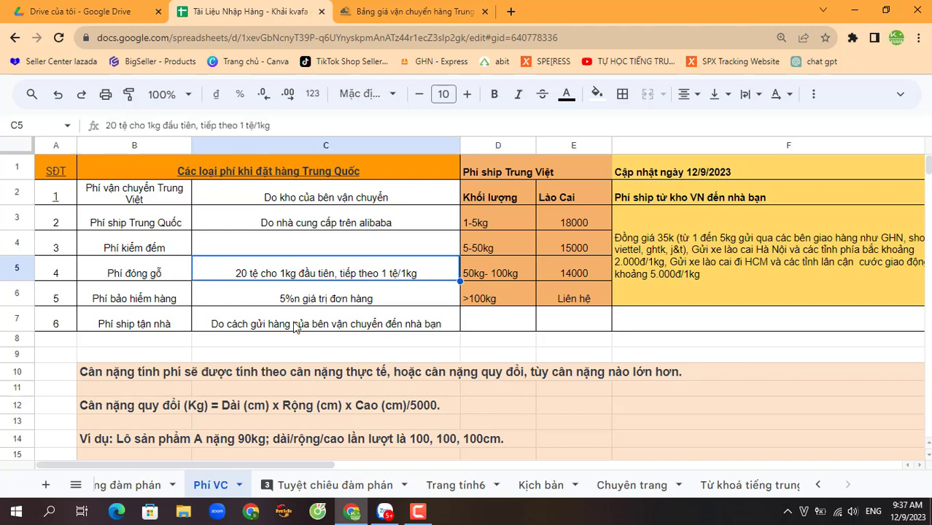
- Examine the Phí bảo hiểm hàng row and its rate in C6, comparing it with the Phí đóng gỗ row
{"action": "left_click", "coordinate": [152, 303]}
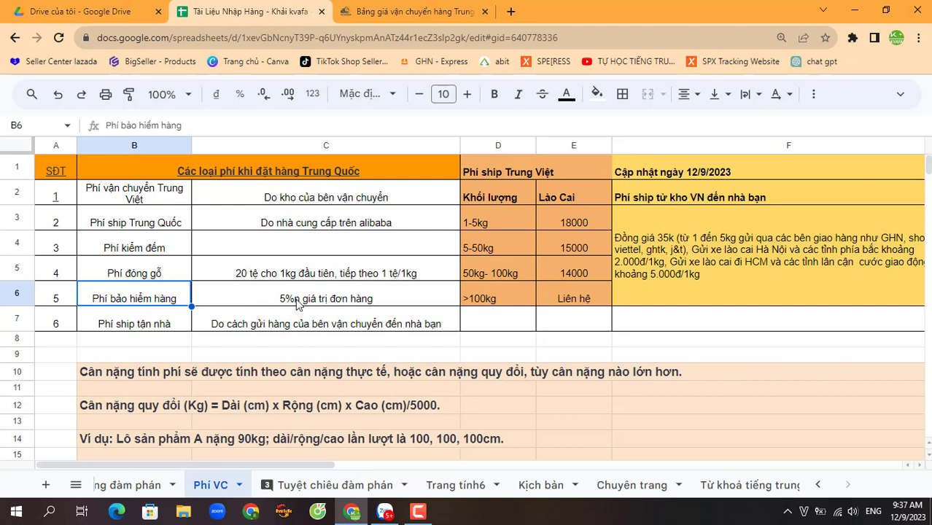
{"action": "left_click", "coordinate": [295, 300]}
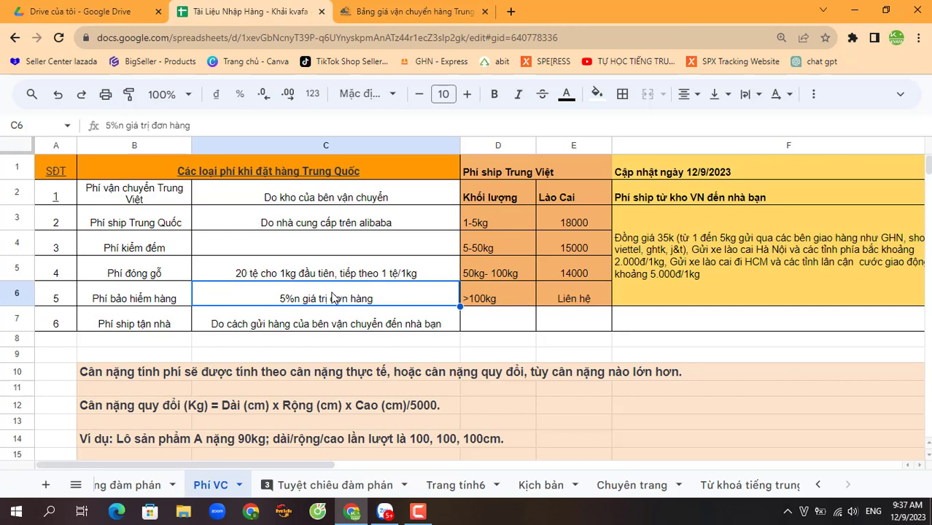
{"action": "left_click", "coordinate": [151, 299]}
{"action": "left_click", "coordinate": [314, 289]}
{"action": "left_click", "coordinate": [123, 276]}
{"action": "left_click", "coordinate": [143, 299]}
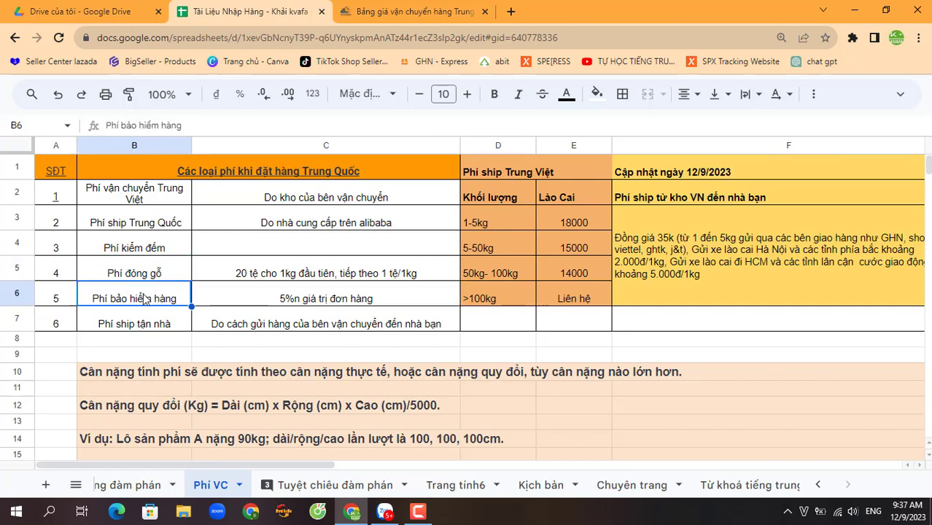
{"action": "left_click", "coordinate": [312, 300]}
{"action": "left_click", "coordinate": [312, 277]}
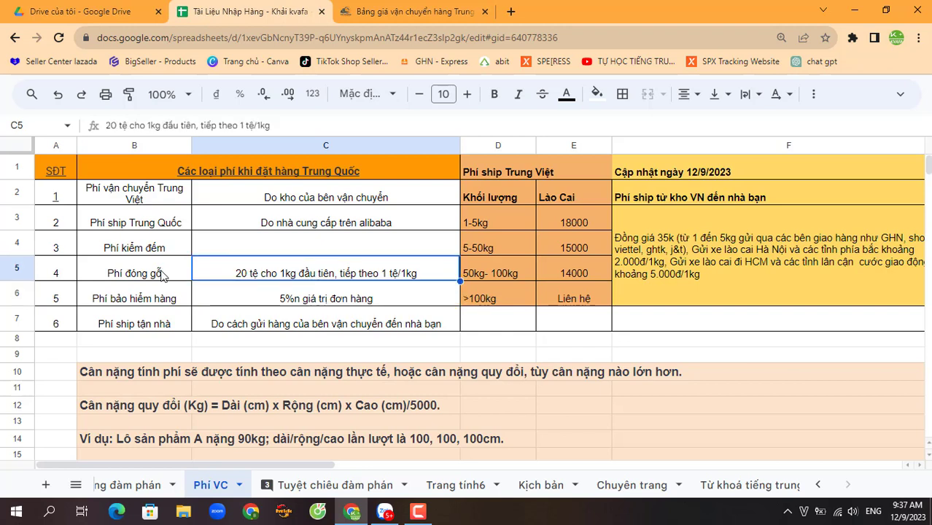
- Review the Phí ship tận nhà row and its description, and select the shipping rate tables in D1:F6
{"action": "left_click", "coordinate": [159, 326]}
{"action": "left_click", "coordinate": [275, 328]}
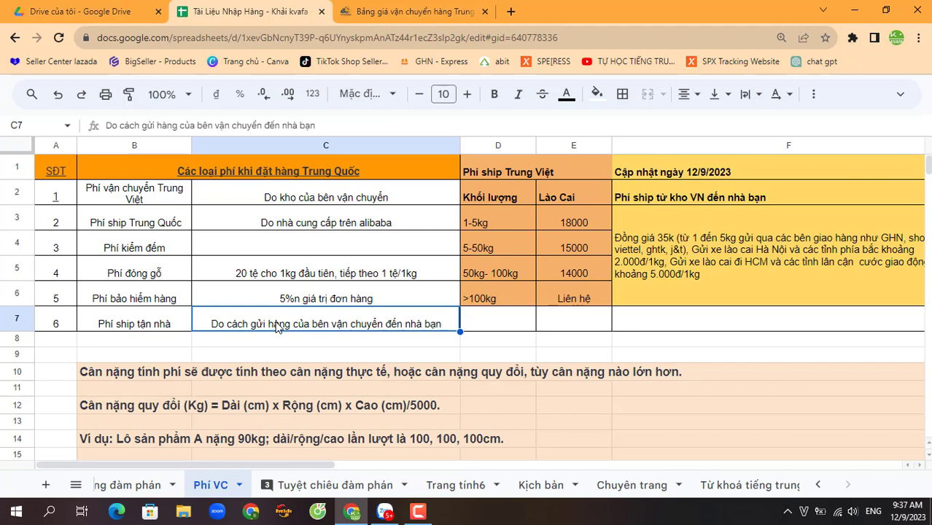
{"action": "left_click", "coordinate": [158, 326]}
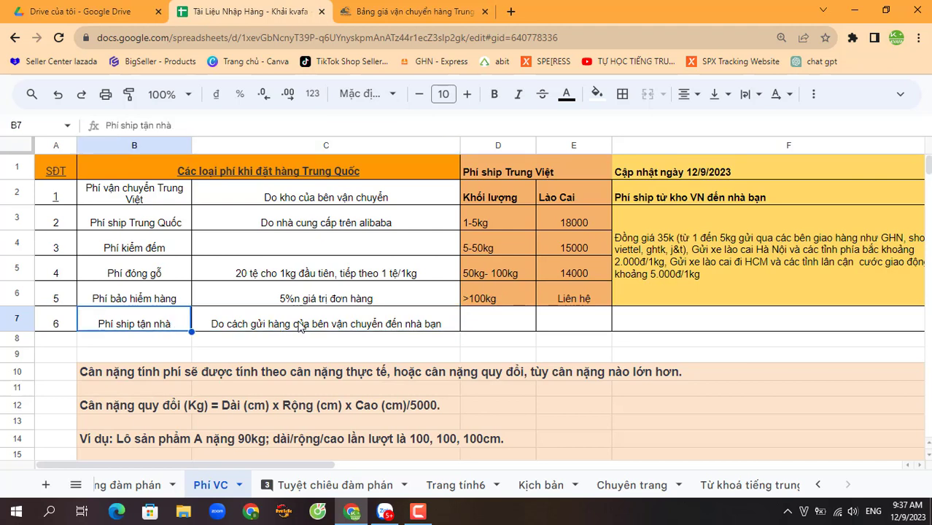
{"action": "left_click", "coordinate": [299, 327]}
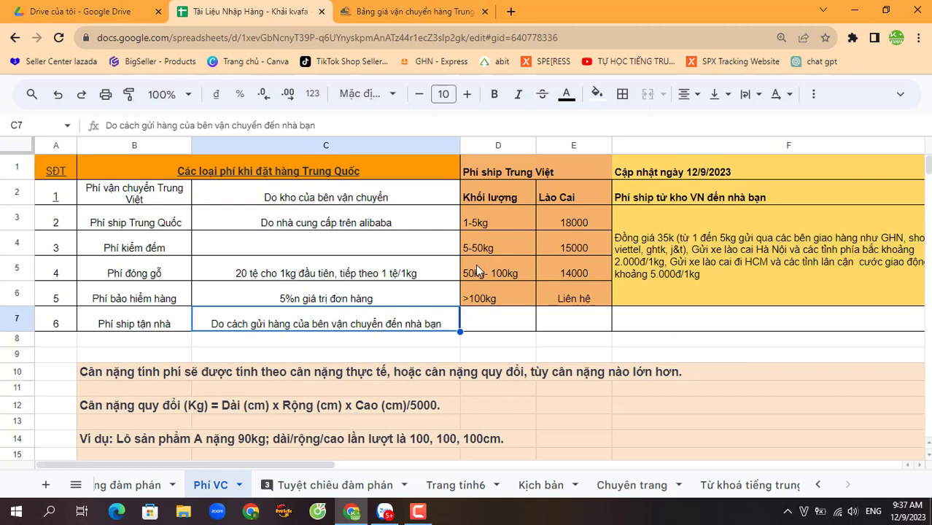
{"action": "left_click_drag", "start_coordinate": [524, 171], "coordinate": [728, 279]}
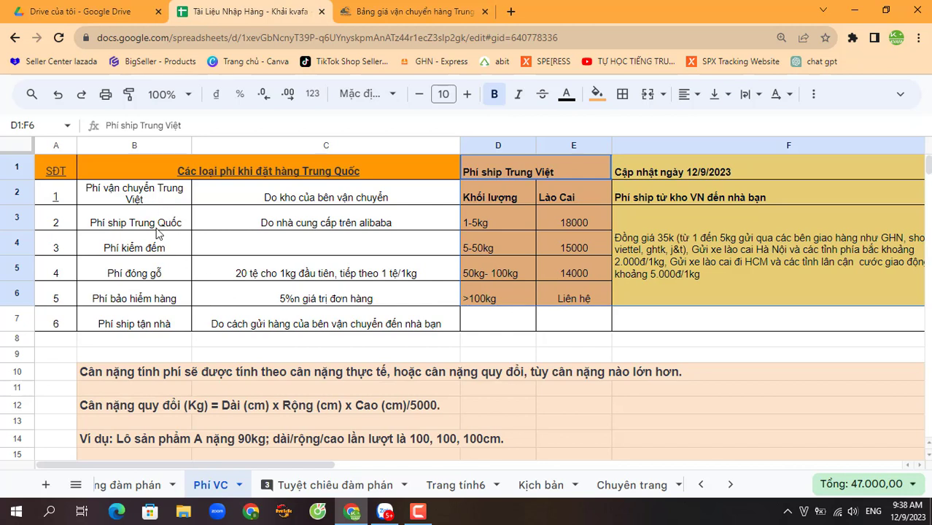
- Recap the fee names in B2 through B7 one by one
{"action": "left_click", "coordinate": [154, 200]}
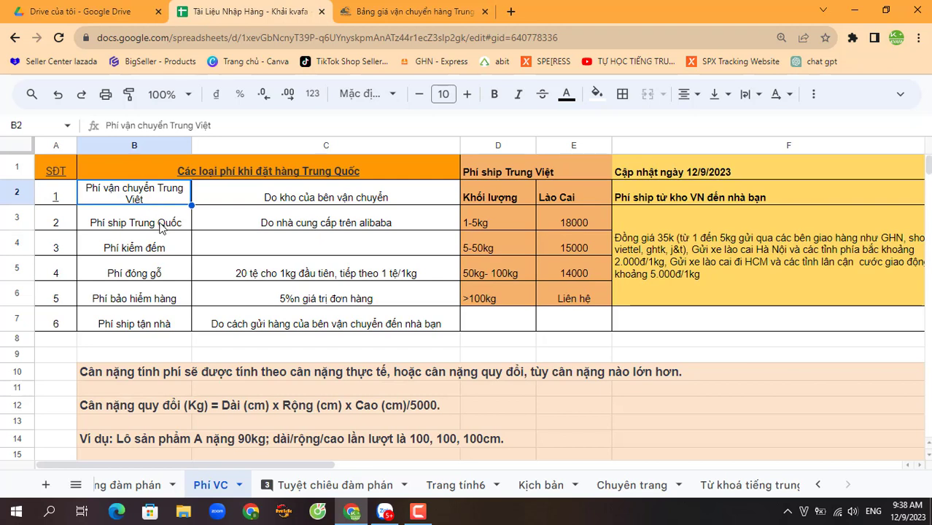
{"action": "left_click", "coordinate": [160, 231]}
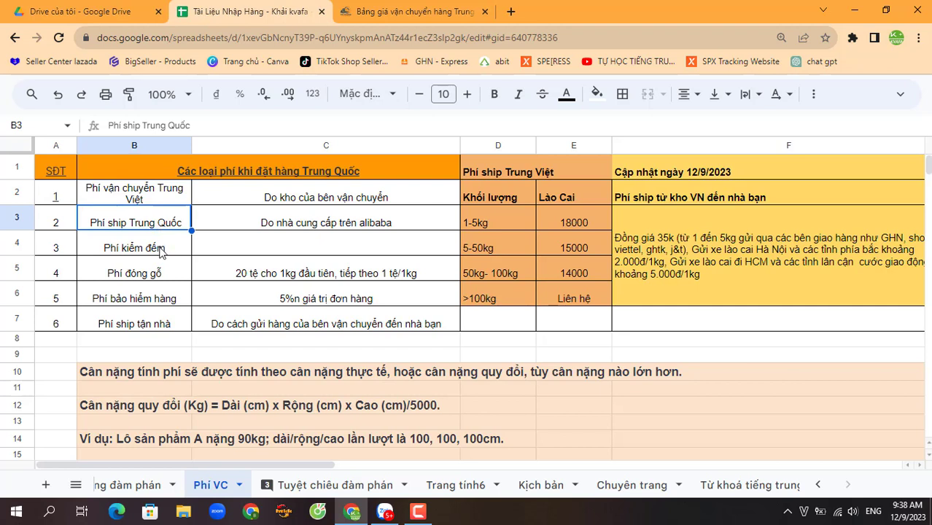
{"action": "left_click", "coordinate": [159, 248]}
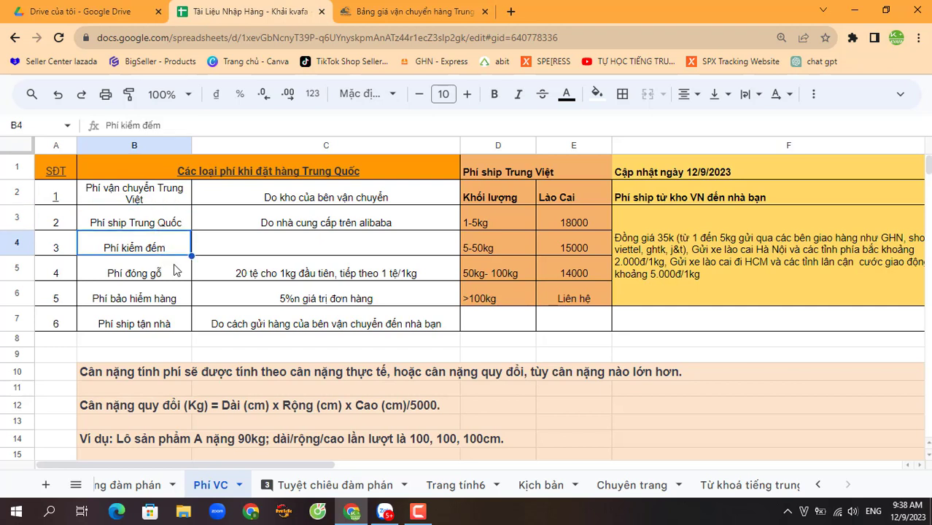
{"action": "left_click", "coordinate": [154, 279]}
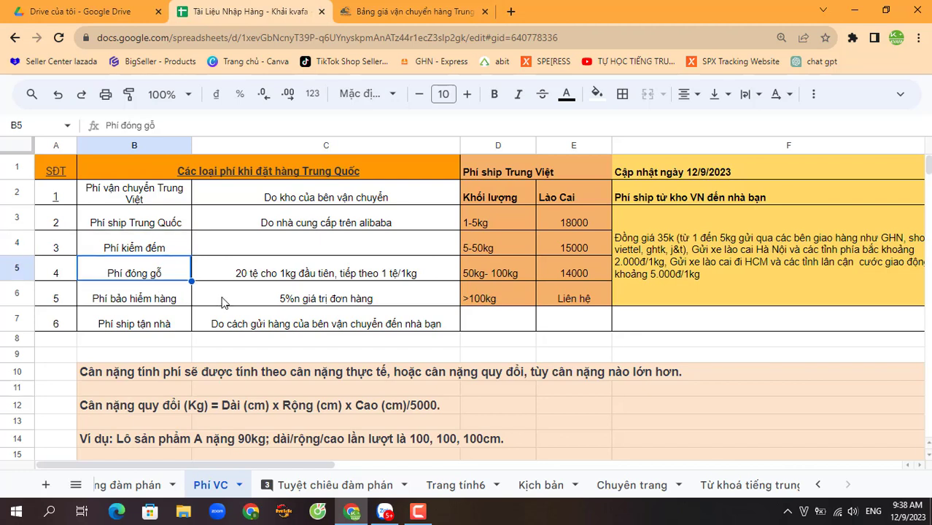
{"action": "left_click", "coordinate": [160, 302]}
{"action": "left_click", "coordinate": [160, 325]}
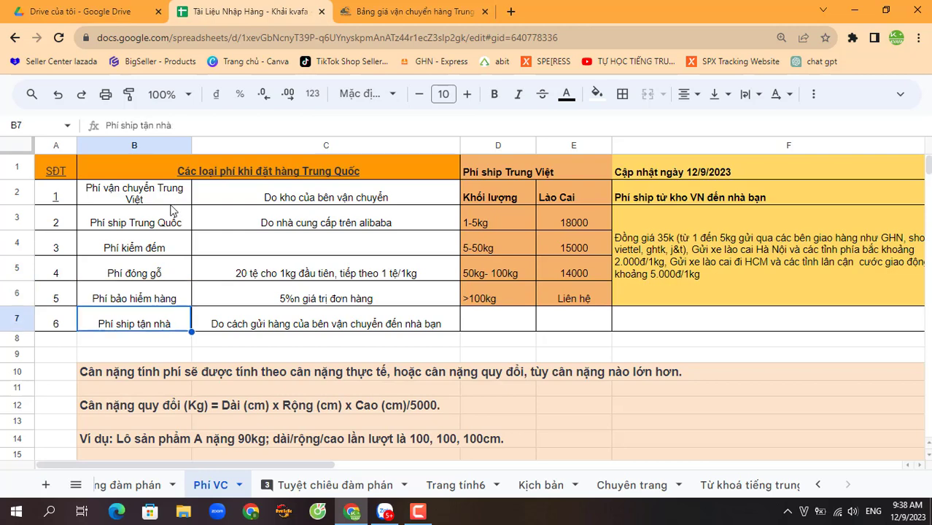
- Highlight the Phí vận chuyển Trung Việt cell (B2) with a light grey fill and red text
{"action": "left_click", "coordinate": [125, 199]}
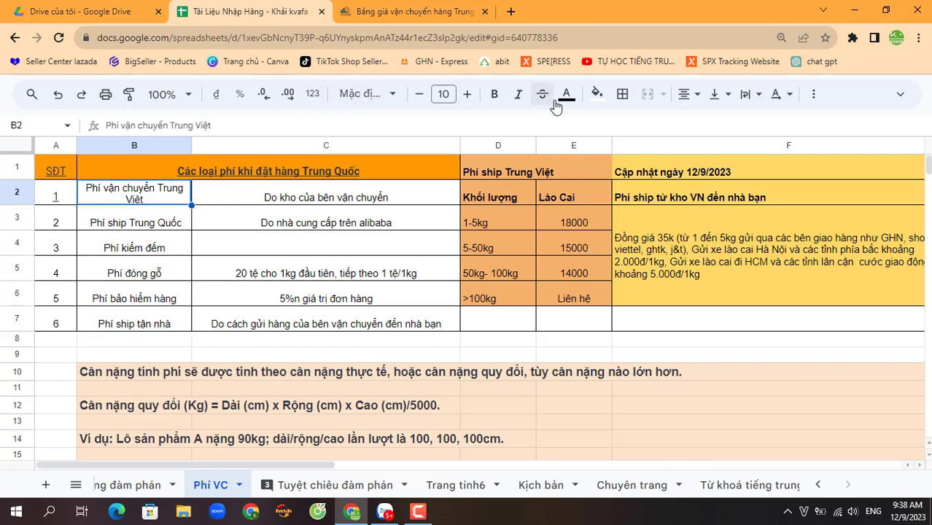
{"action": "left_click", "coordinate": [597, 93]}
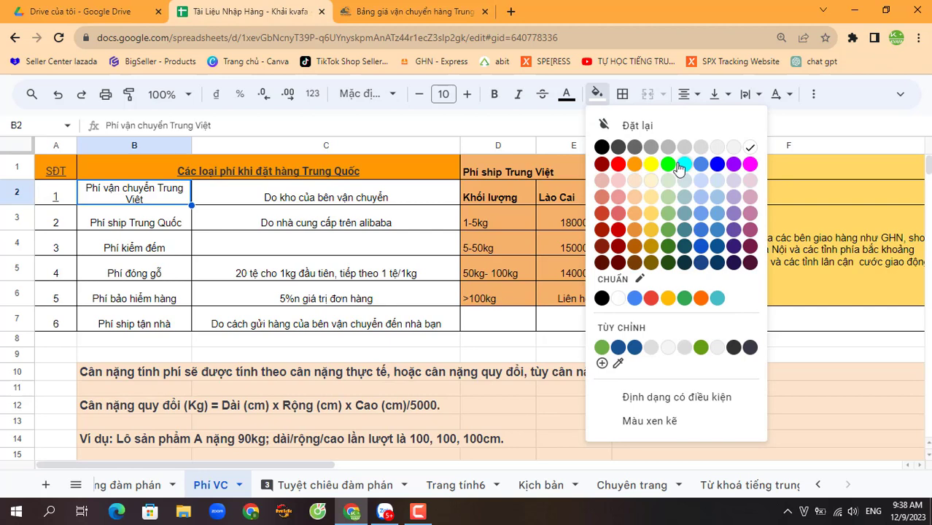
{"action": "left_click", "coordinate": [717, 167]}
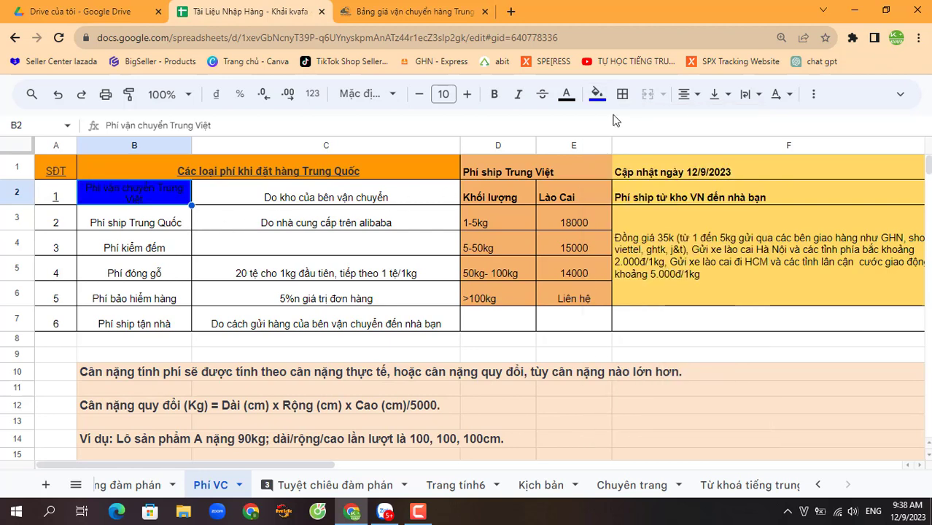
{"action": "left_click", "coordinate": [597, 93]}
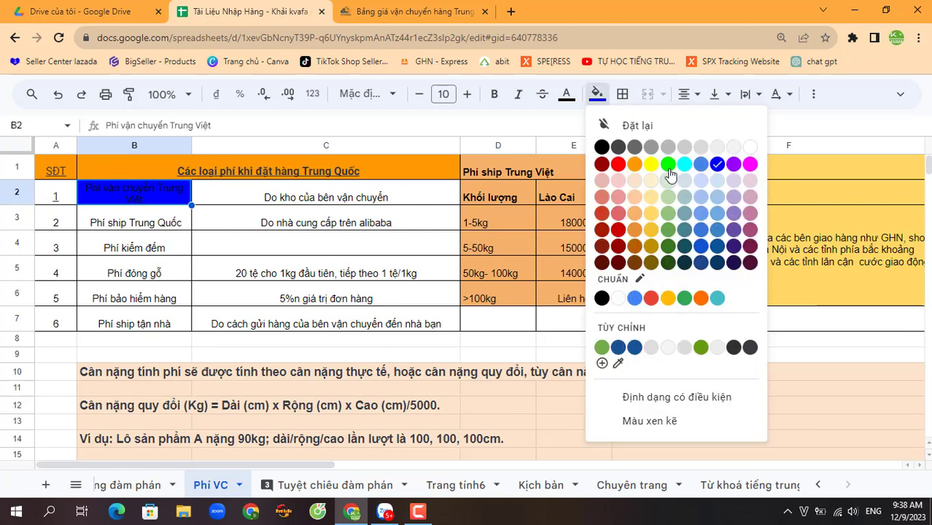
{"action": "left_click", "coordinate": [702, 148]}
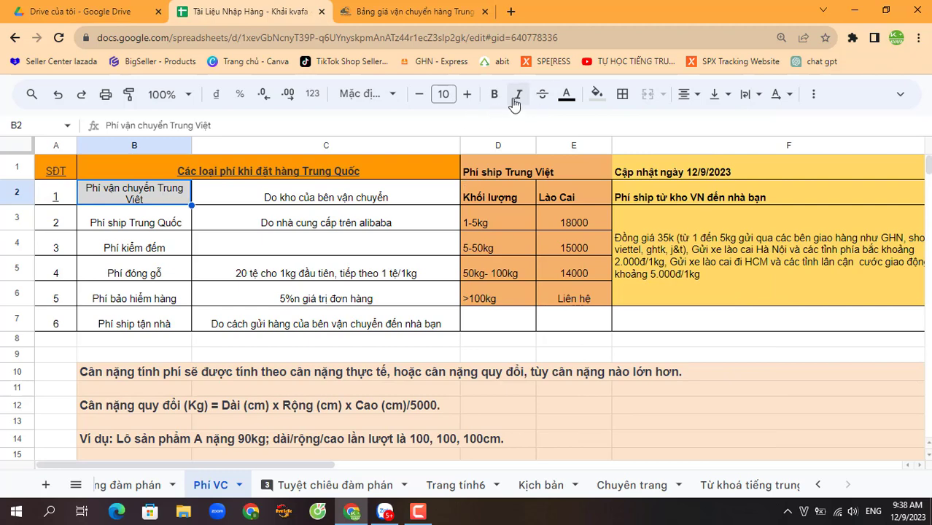
{"action": "left_click", "coordinate": [567, 95]}
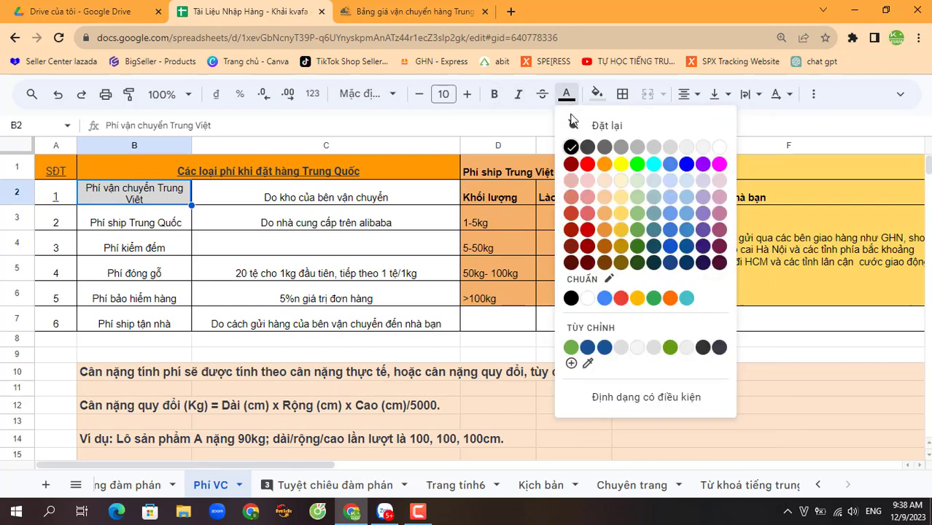
{"action": "left_click", "coordinate": [587, 166]}
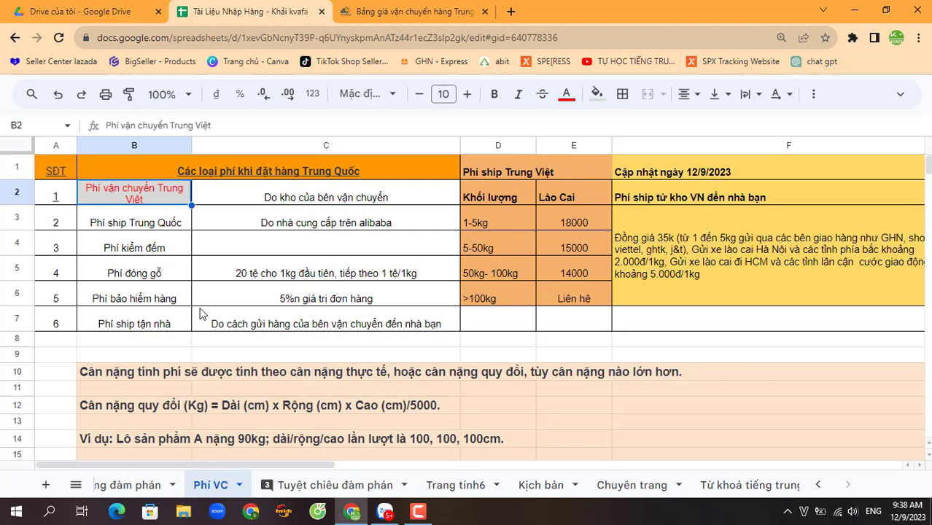
- Format the Phí ship tận nhà cell (B7) with bold red text and a light magenta fill
{"action": "left_click", "coordinate": [160, 328]}
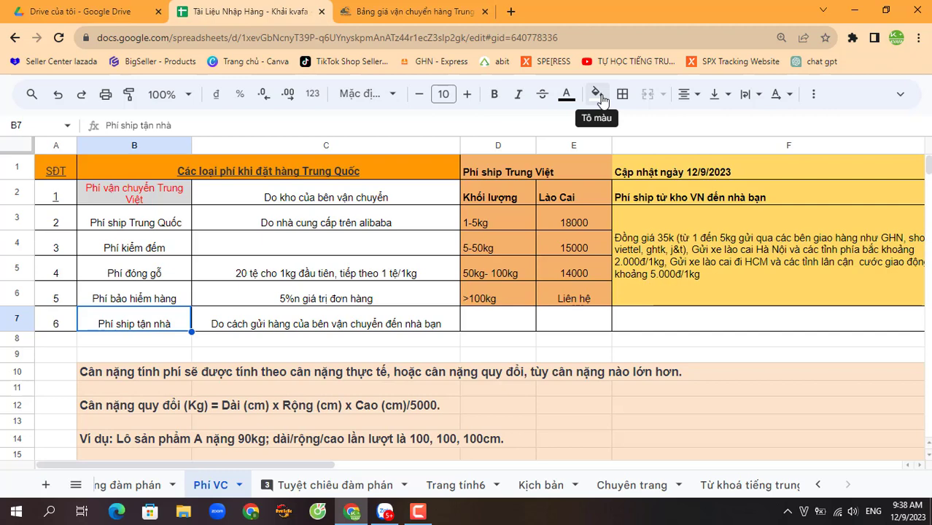
{"action": "left_click", "coordinate": [567, 94]}
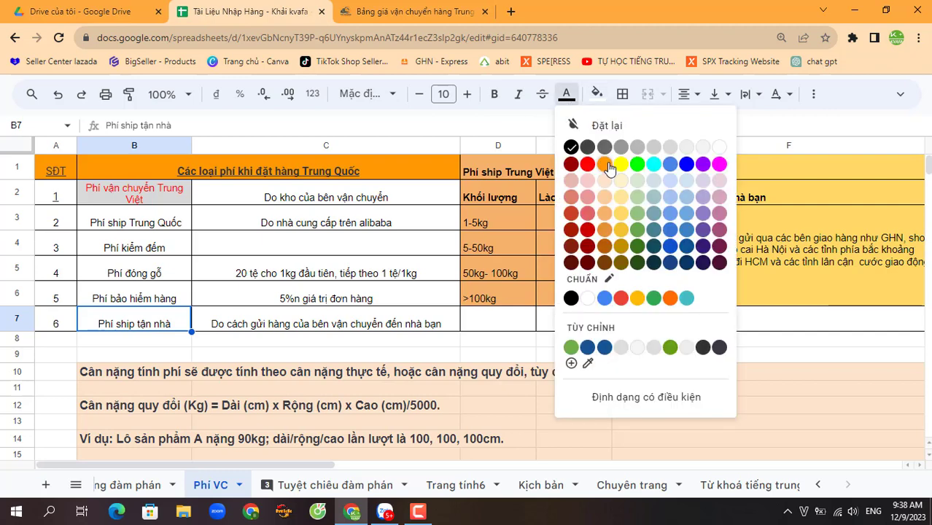
{"action": "left_click", "coordinate": [586, 164]}
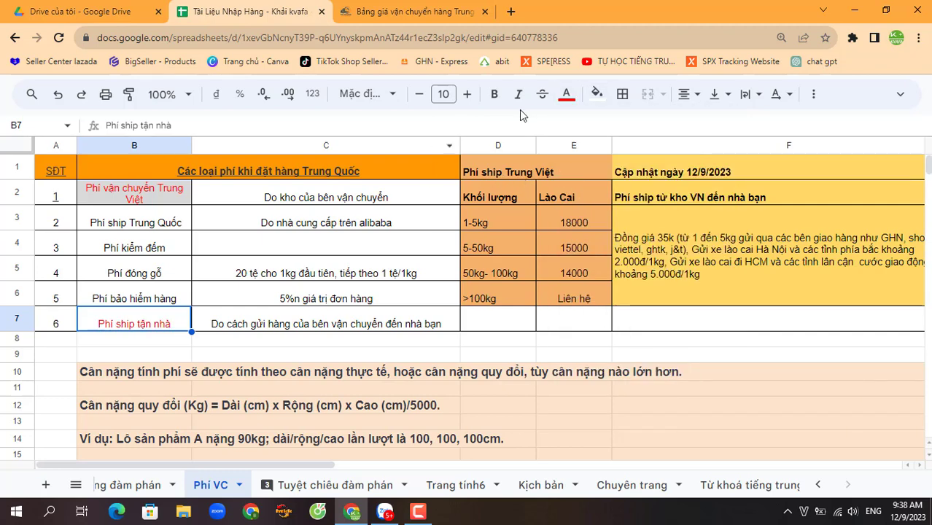
{"action": "left_click", "coordinate": [494, 94]}
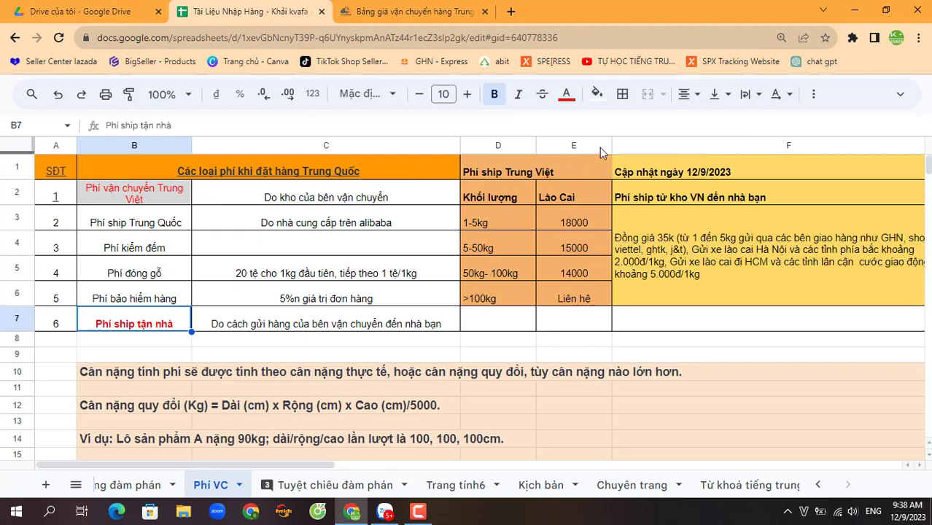
{"action": "left_click", "coordinate": [597, 94]}
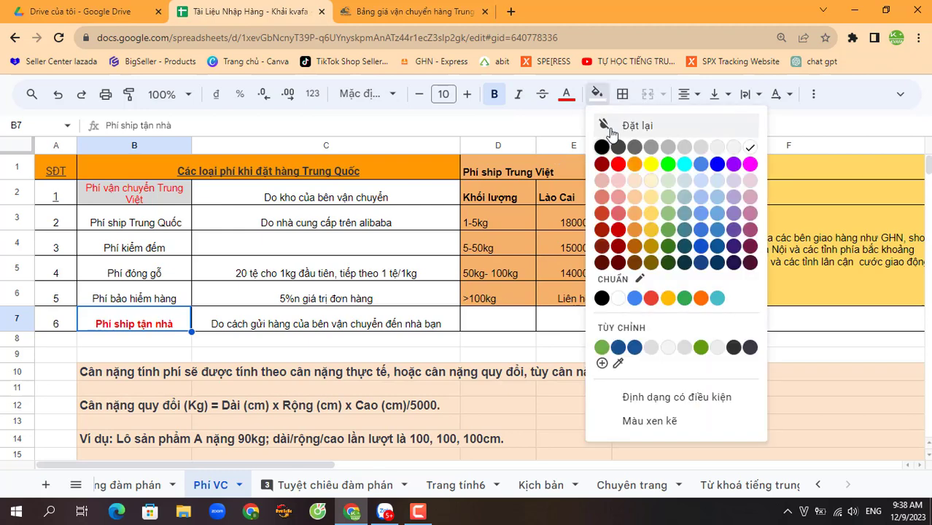
{"action": "left_click", "coordinate": [750, 181]}
- Change the fill of the Phí vận chuyển Trung Việt cell (B2) to the same light magenta as B7
{"action": "left_click", "coordinate": [156, 198]}
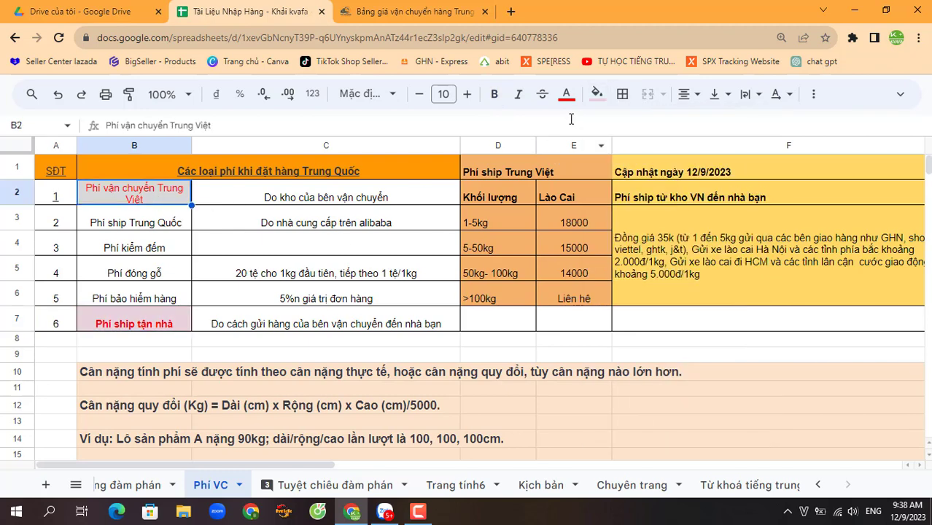
{"action": "left_click", "coordinate": [597, 94]}
{"action": "left_click", "coordinate": [751, 182]}
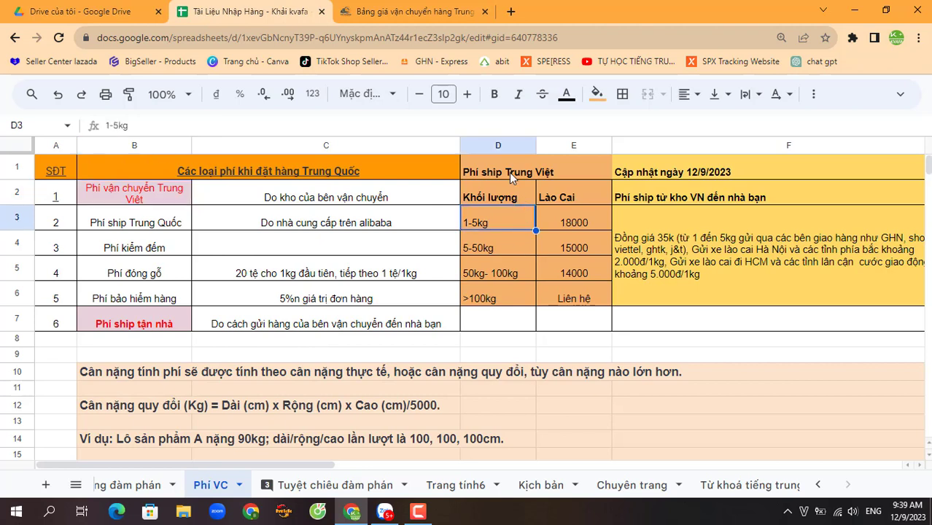
- Examine the Phí ship Trung Việt table in D1:E6, going through the Lào Cai rates by weight bracket
{"action": "left_click_drag", "start_coordinate": [509, 173], "coordinate": [588, 303]}
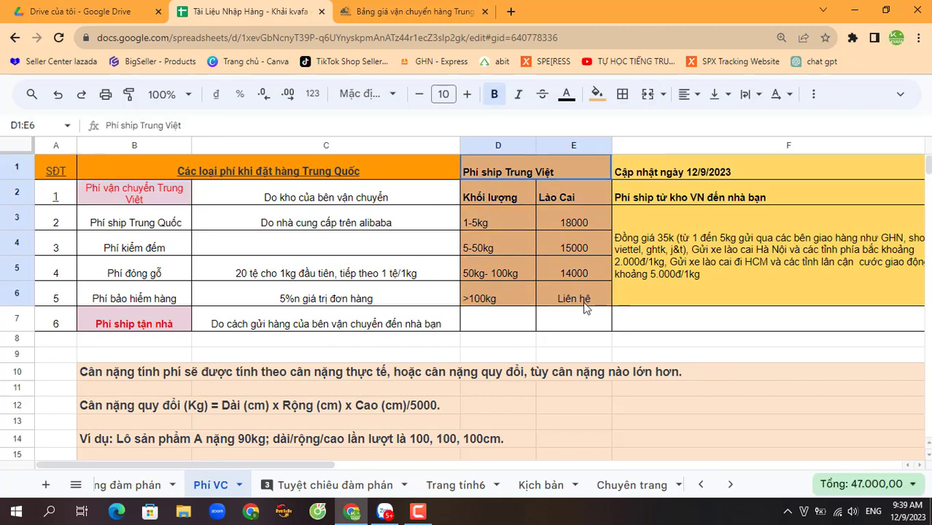
{"action": "left_click", "coordinate": [545, 328]}
{"action": "left_click", "coordinate": [509, 332]}
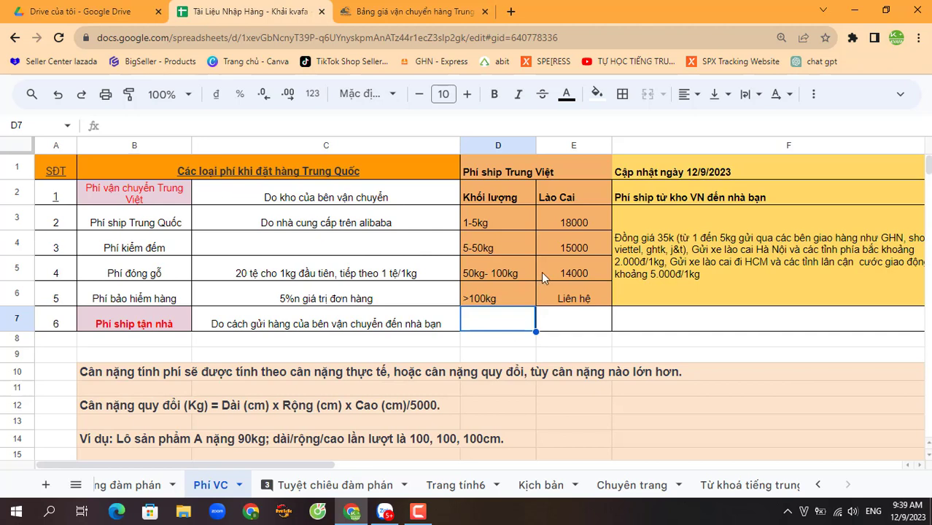
{"action": "left_click_drag", "start_coordinate": [482, 219], "coordinate": [571, 295]}
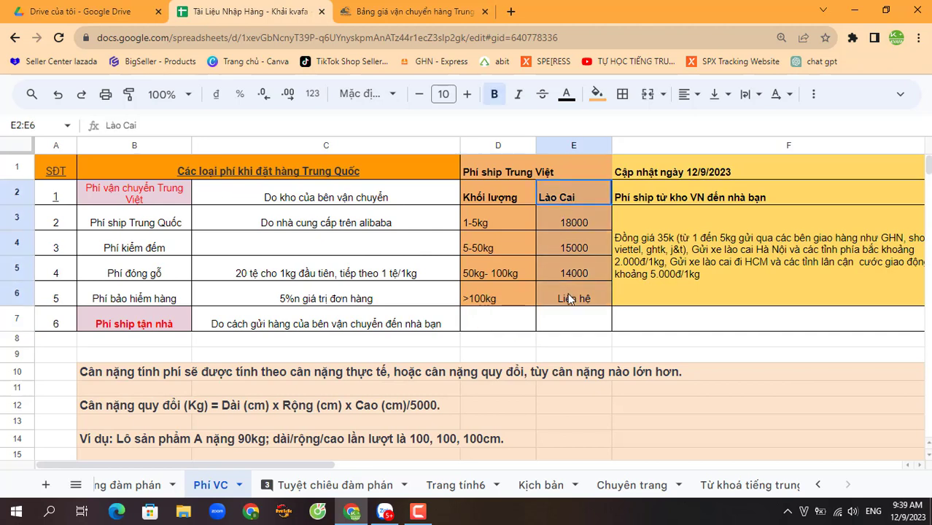
{"action": "left_click", "coordinate": [482, 226]}
{"action": "left_click", "coordinate": [581, 226]}
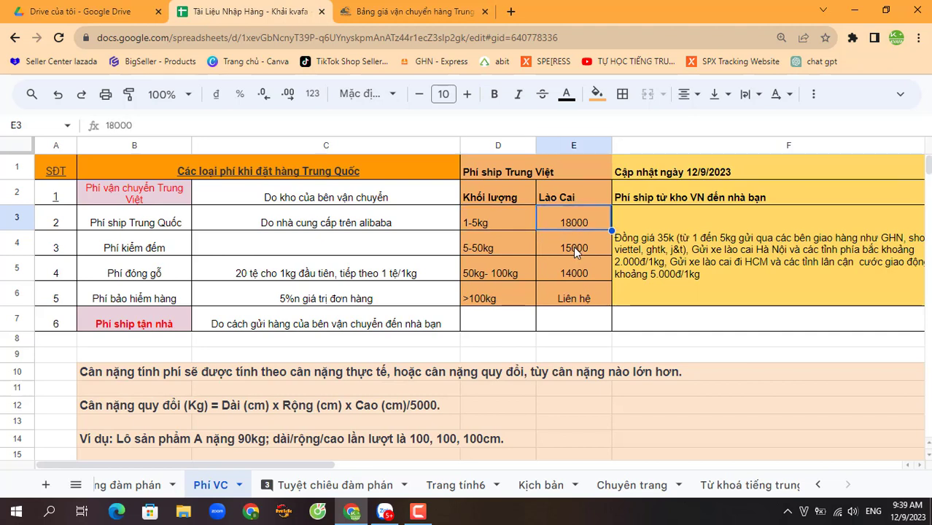
{"action": "left_click", "coordinate": [494, 252]}
{"action": "left_click", "coordinate": [579, 246]}
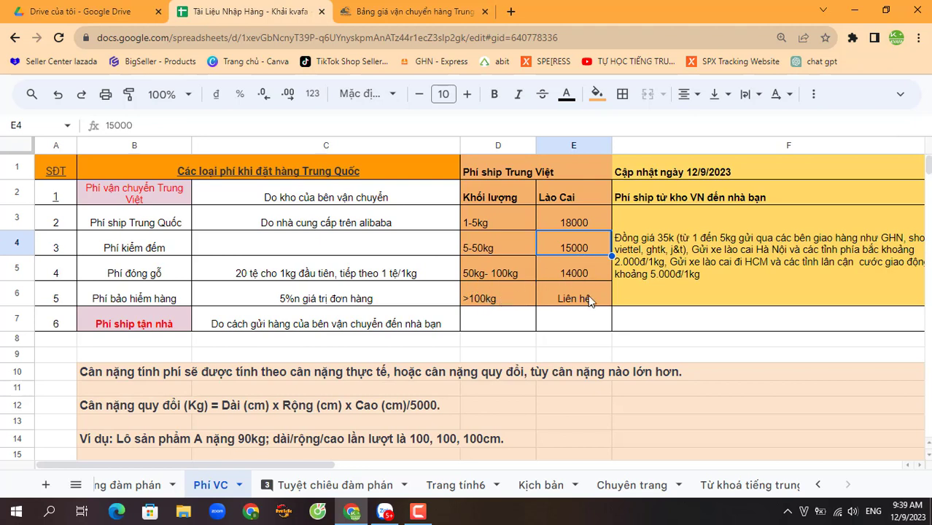
{"action": "left_click", "coordinate": [730, 340]}
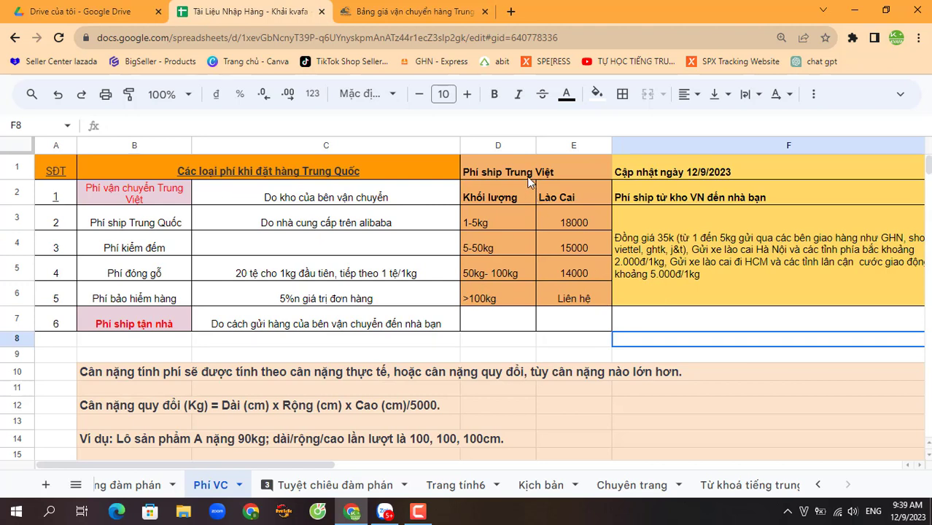
- Review the Phí vận chuyển Trung Việt fee in B2 and read the full VN warehouse-to-home delivery note in F3:F6
{"action": "left_click", "coordinate": [135, 202]}
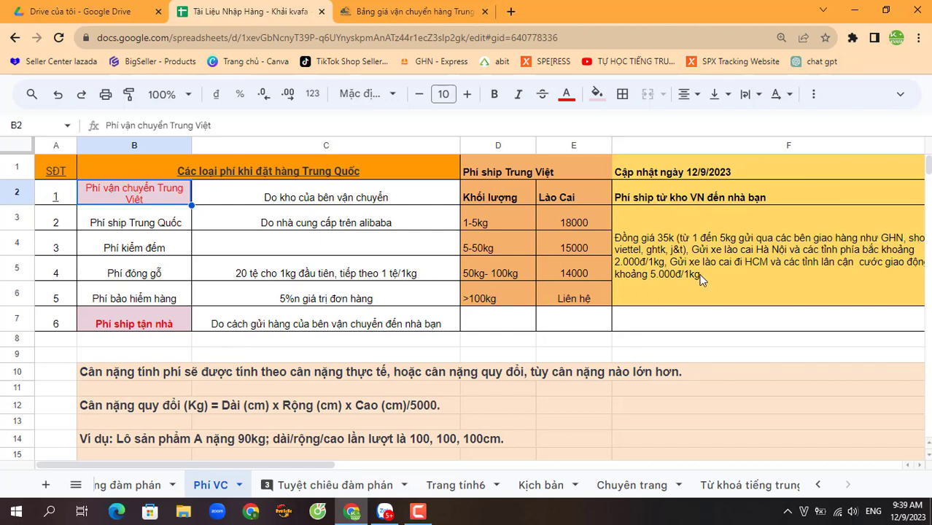
{"action": "left_click", "coordinate": [707, 318]}
{"action": "left_click", "coordinate": [704, 259]}
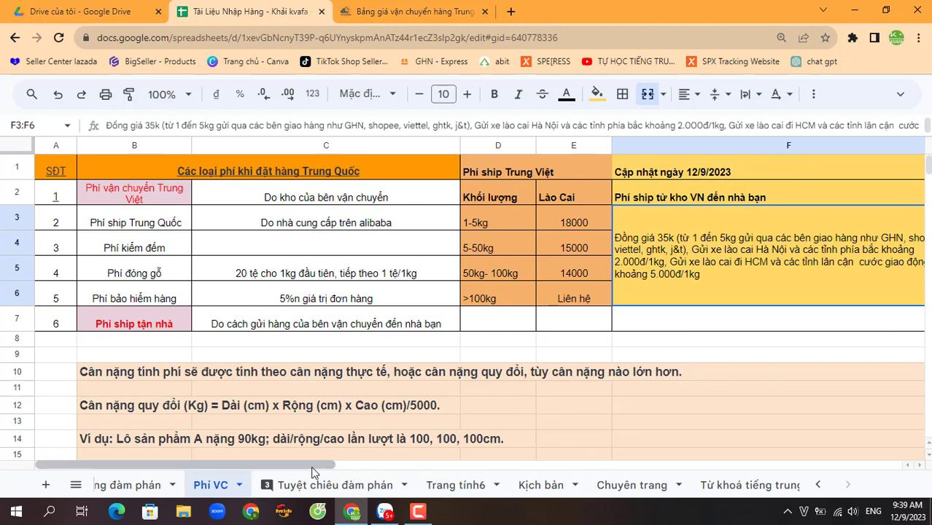
{"action": "left_click_drag", "start_coordinate": [313, 466], "coordinate": [367, 474]}
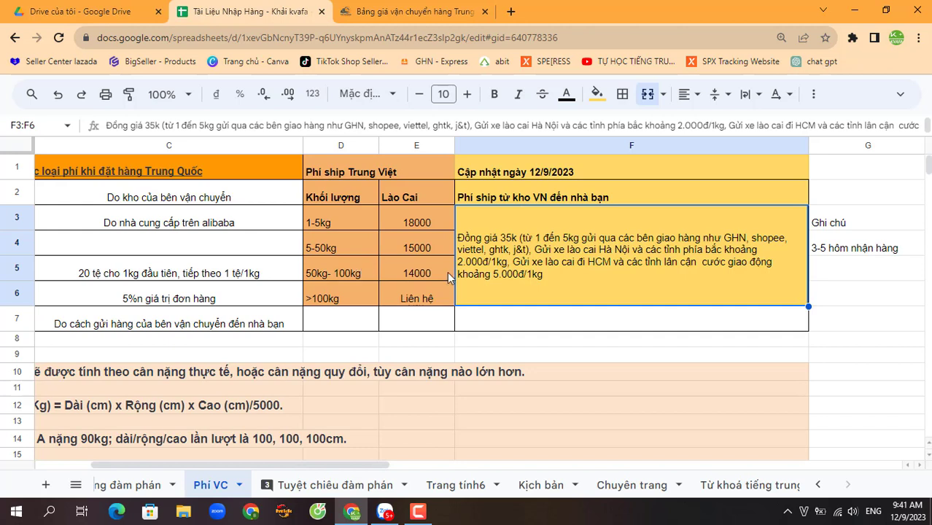
- Review the fee descriptions in C2:C7 alongside the home delivery note, and select the shipping rate tables in D1:F6
{"action": "left_click", "coordinate": [210, 222]}
{"action": "left_click_drag", "start_coordinate": [221, 195], "coordinate": [227, 326]}
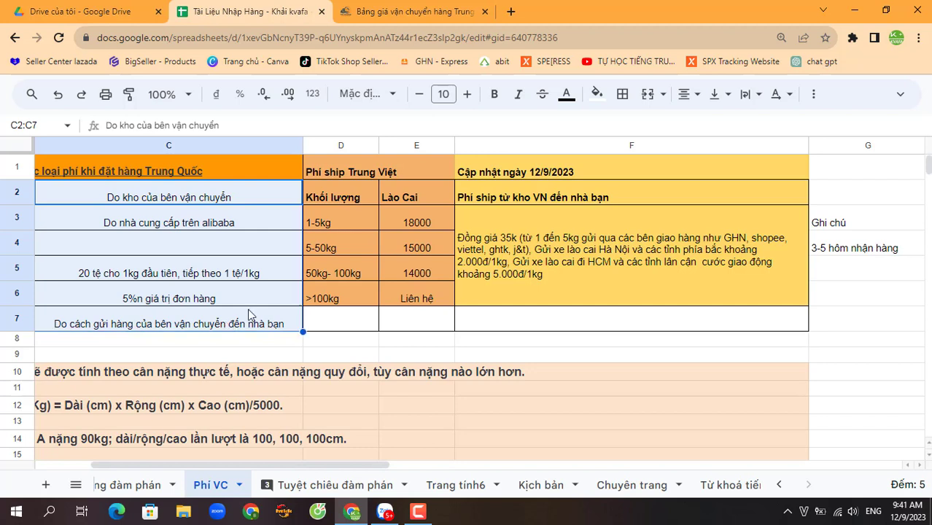
{"action": "left_click", "coordinate": [568, 261]}
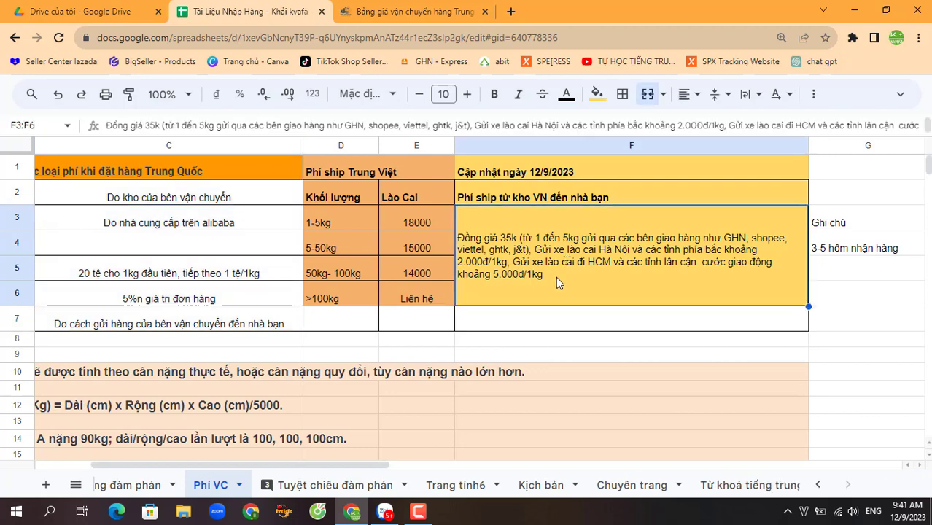
{"action": "scroll", "coordinate": [558, 278], "scroll_direction": "down", "scroll_amount": 1}
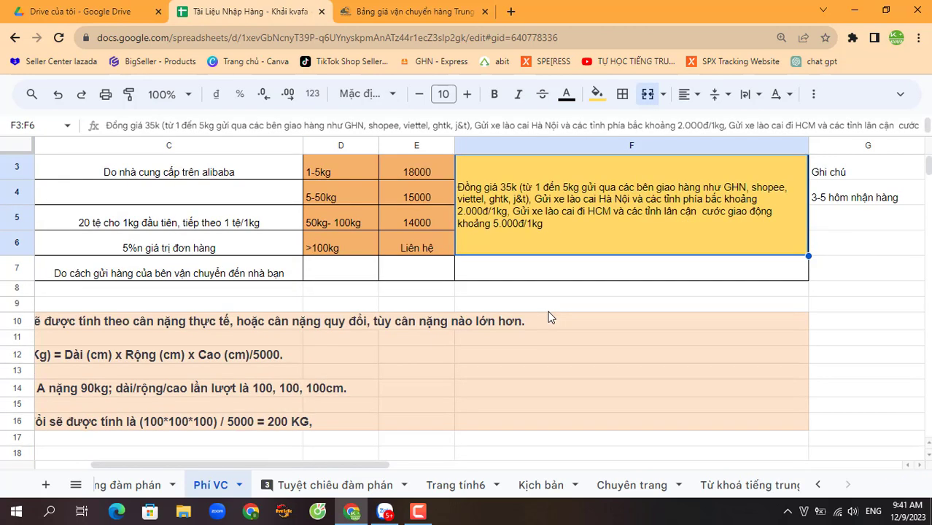
{"action": "scroll", "coordinate": [551, 317], "scroll_direction": "up", "scroll_amount": 1}
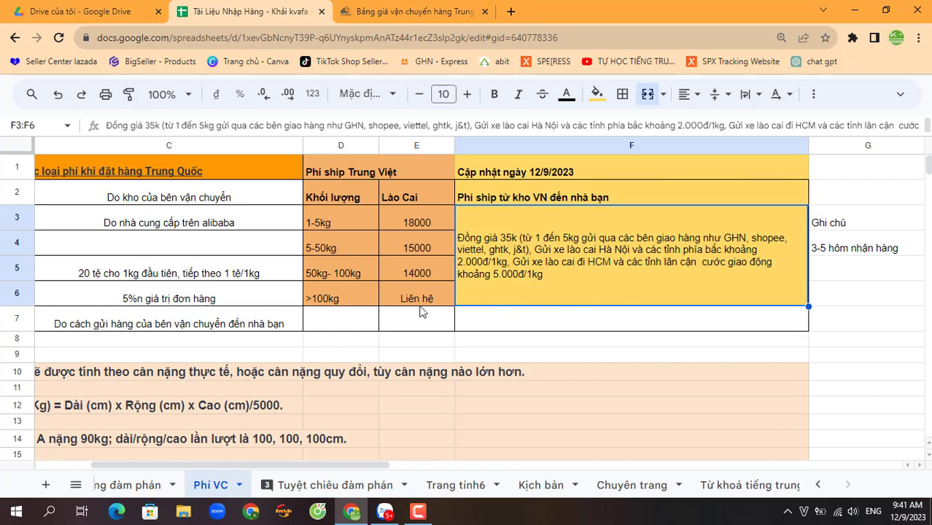
{"action": "left_click", "coordinate": [420, 175]}
{"action": "left_click", "coordinate": [517, 177]}
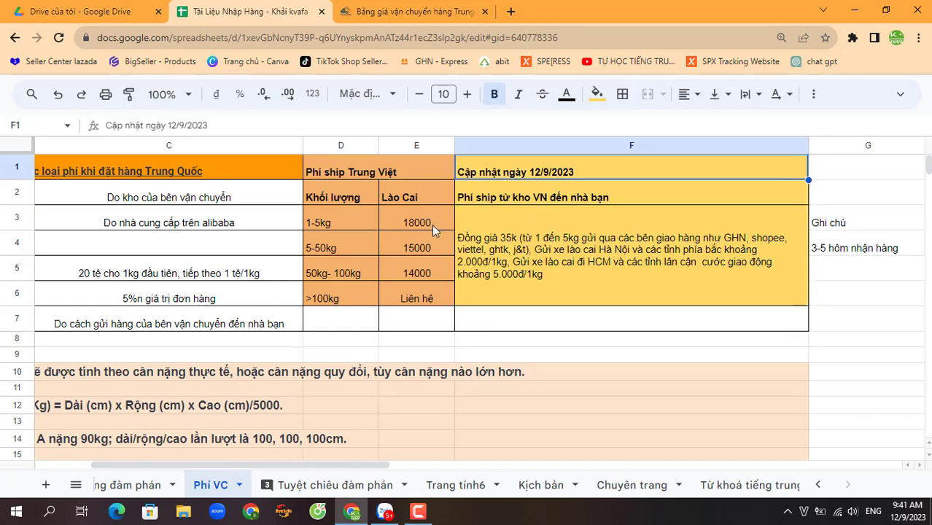
{"action": "left_click_drag", "start_coordinate": [377, 176], "coordinate": [498, 291]}
- Read the chargeable weight rule in B10 and the converted weight formula in B12
{"action": "scroll", "coordinate": [541, 431], "scroll_direction": "down", "scroll_amount": 2}
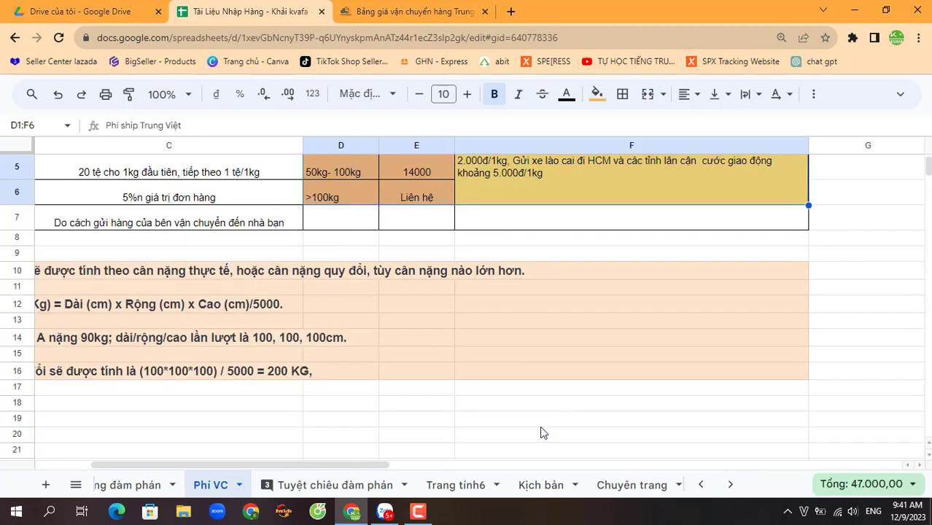
{"action": "left_click_drag", "start_coordinate": [356, 473], "coordinate": [246, 473]}
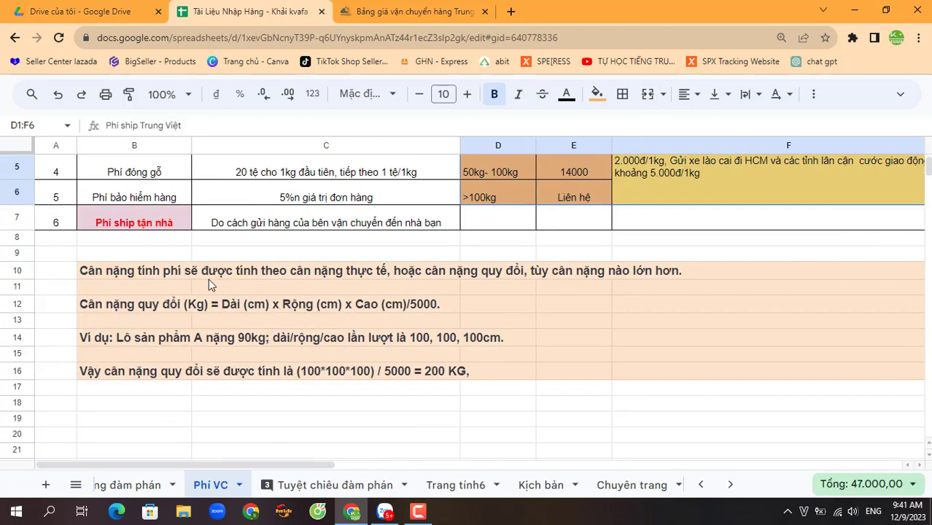
{"action": "left_click", "coordinate": [153, 270]}
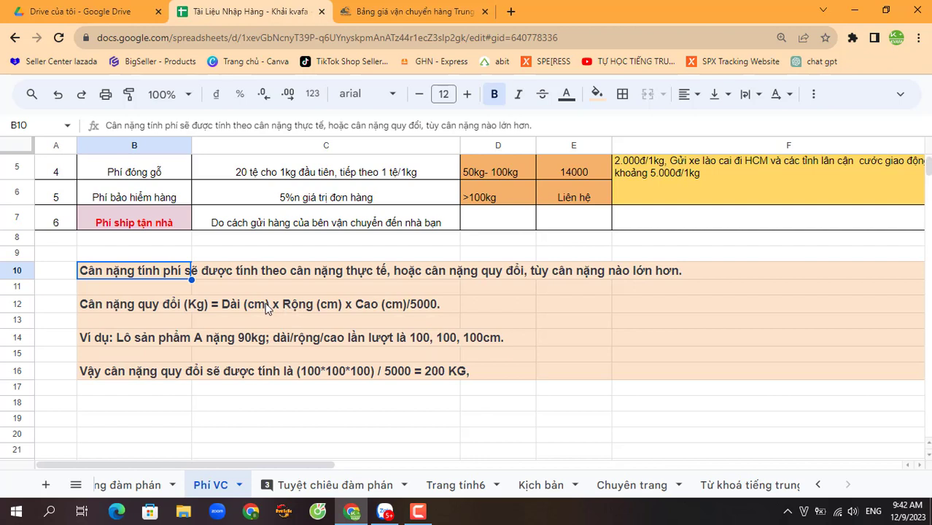
{"action": "left_click", "coordinate": [149, 310]}
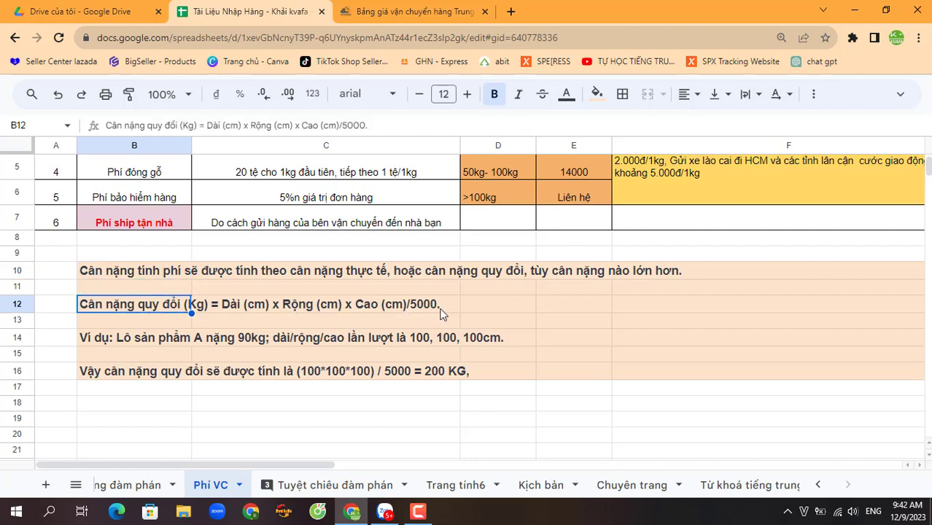
{"action": "left_click", "coordinate": [355, 405]}
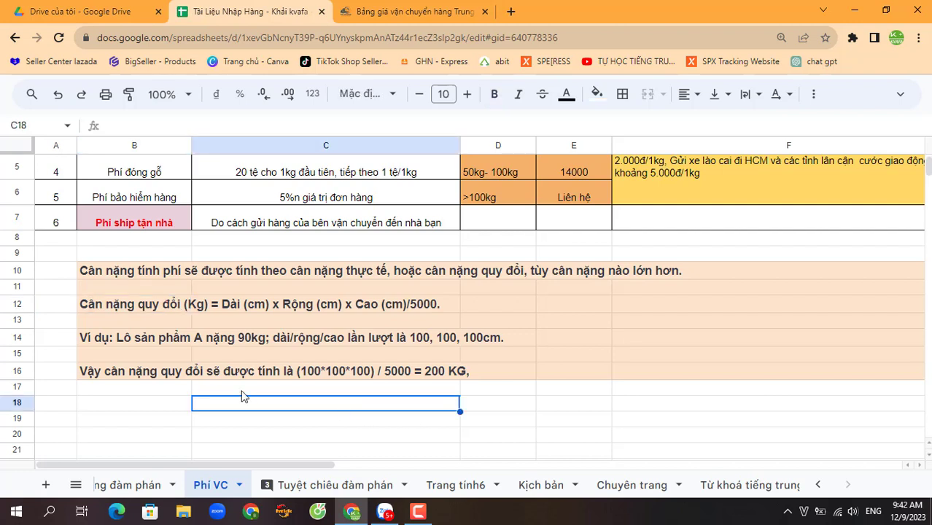
- Examine the worked example for product lot A in row 14 and its converted weight calculation in row 16
{"action": "left_click", "coordinate": [151, 340]}
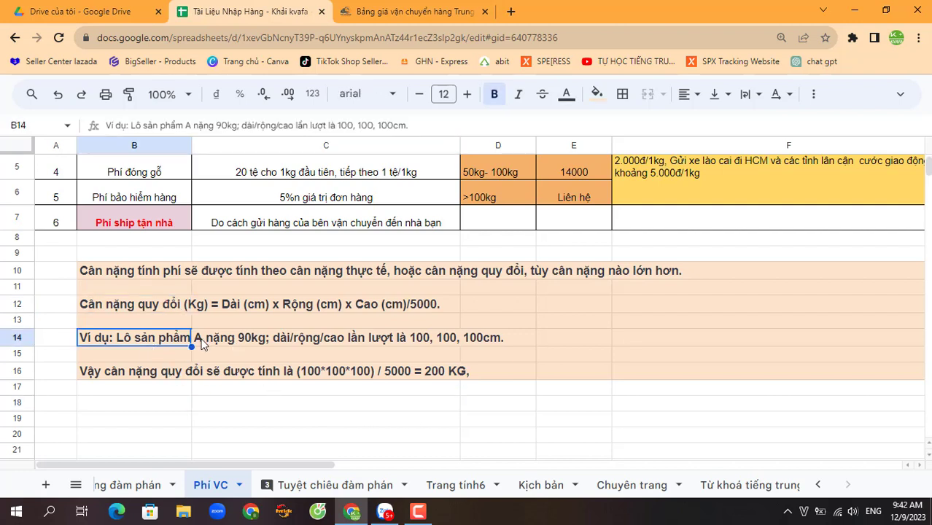
{"action": "left_click", "coordinate": [239, 343]}
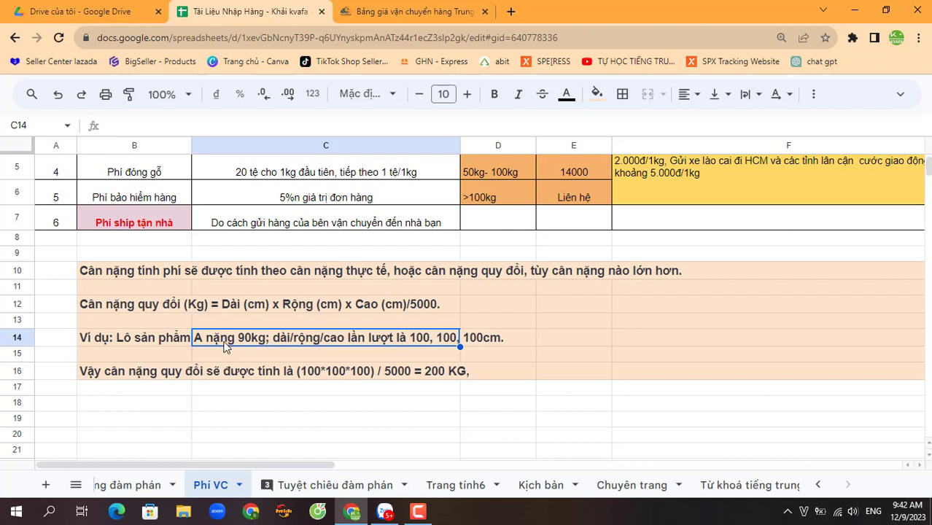
{"action": "left_click", "coordinate": [337, 421]}
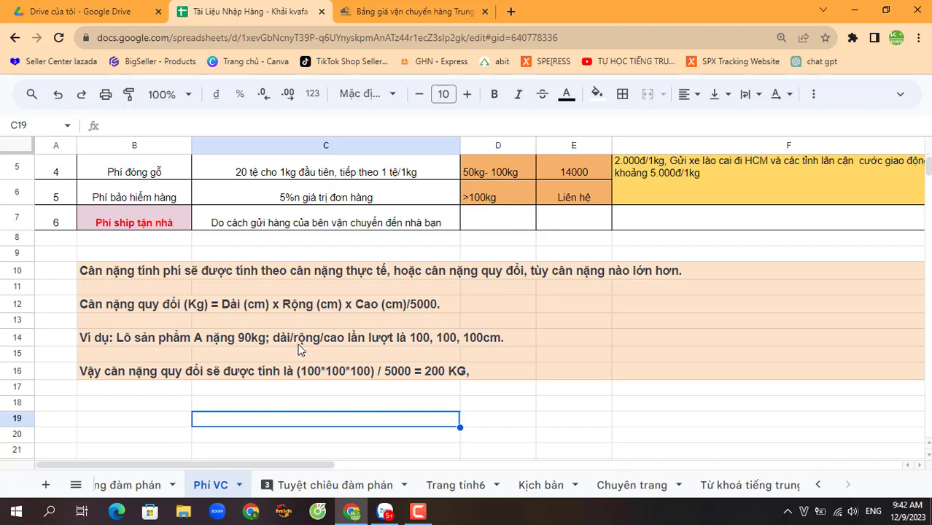
{"action": "left_click", "coordinate": [423, 337]}
{"action": "left_click", "coordinate": [464, 337]}
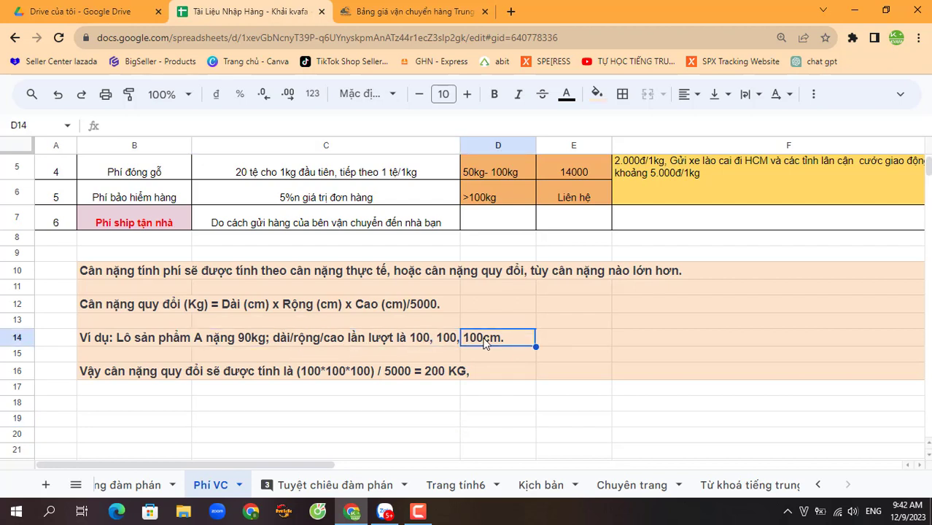
{"action": "left_click", "coordinate": [435, 373]}
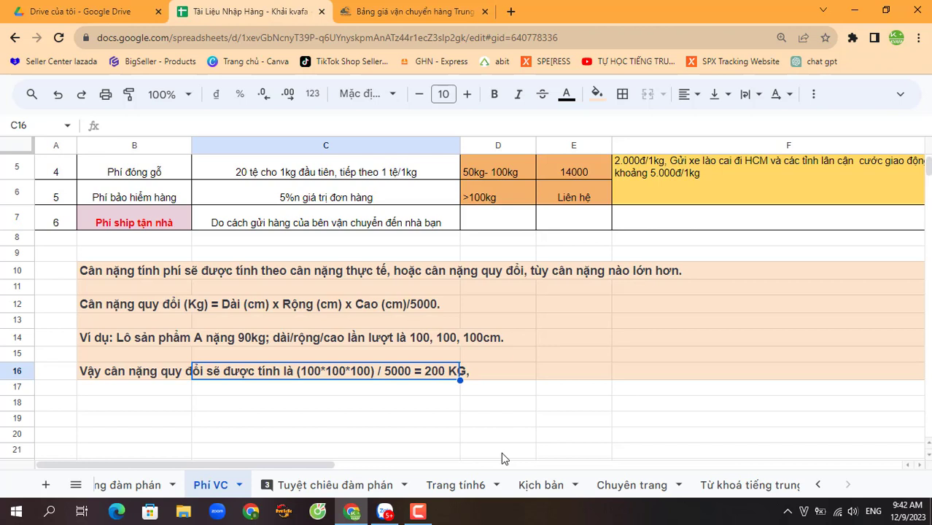
{"action": "left_click", "coordinate": [422, 405]}
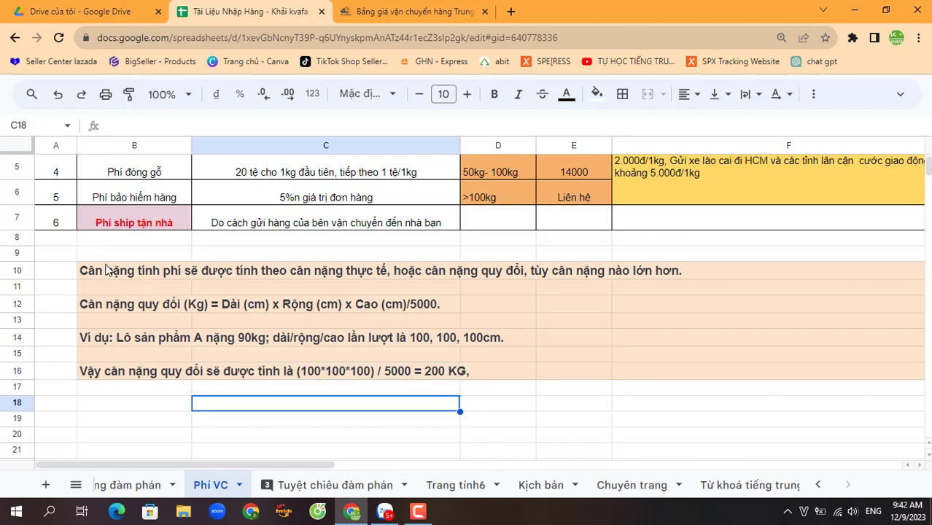
- Select the weight conversion notes in B9:F18 and review them against the fee table above
{"action": "left_click_drag", "start_coordinate": [108, 254], "coordinate": [715, 407]}
{"action": "scroll", "coordinate": [459, 373], "scroll_direction": "up", "scroll_amount": 3}
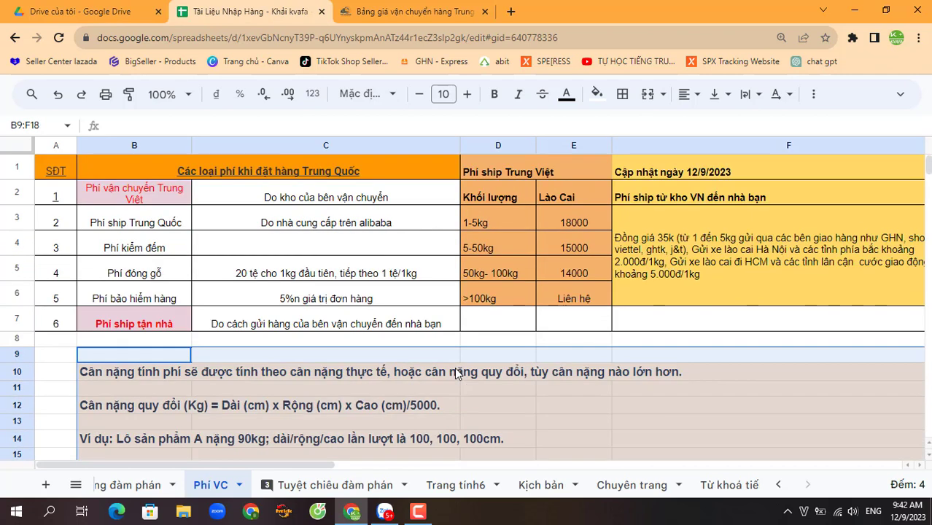
{"action": "scroll", "coordinate": [296, 256], "scroll_direction": "down", "scroll_amount": 3}
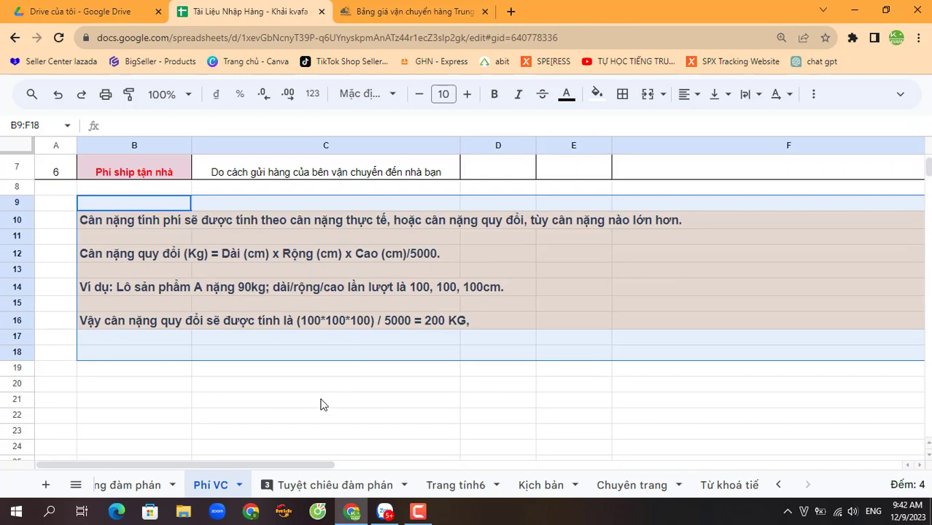
{"action": "left_click", "coordinate": [297, 385]}
- Recap the two highlighted fees, Phí ship tận nhà (B7) and Phí vận chuyển Trung Việt (B2), with the weight notes
{"action": "scroll", "coordinate": [298, 387], "scroll_direction": "up", "scroll_amount": 3}
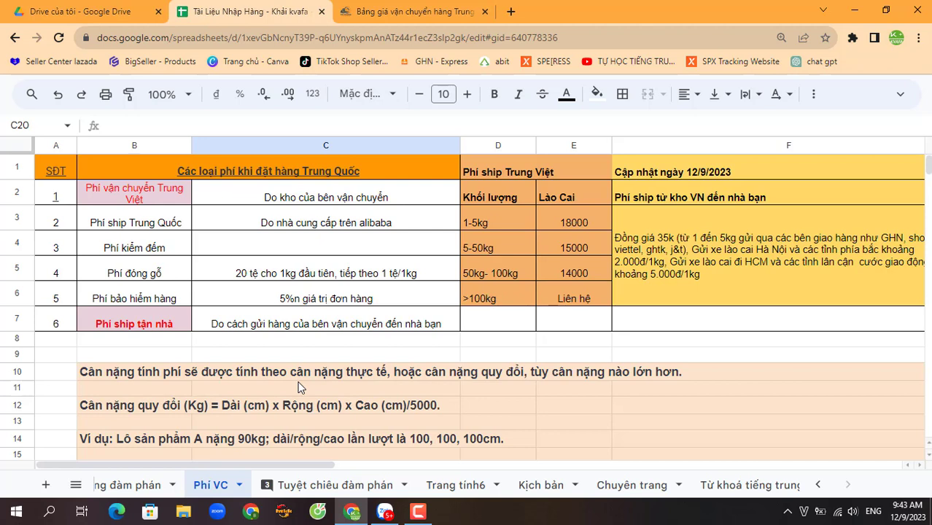
{"action": "left_click", "coordinate": [144, 327]}
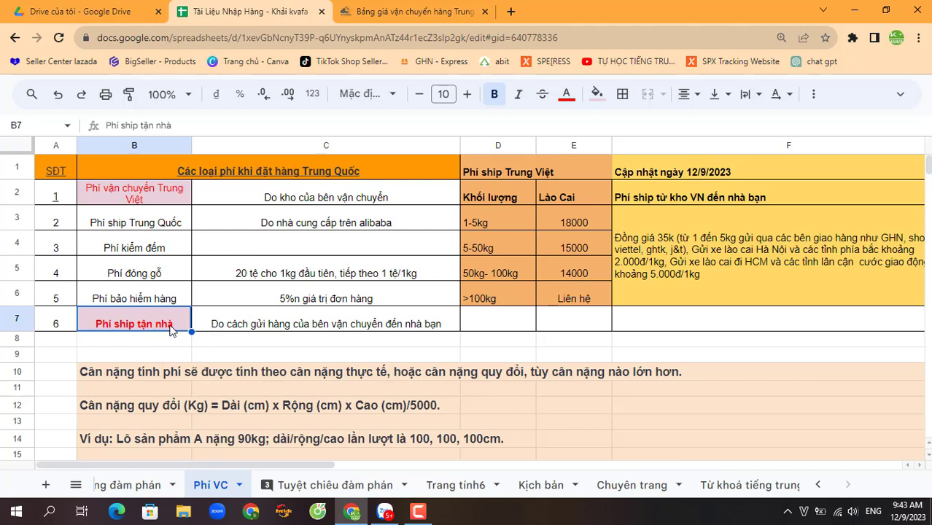
{"action": "left_click", "coordinate": [151, 200]}
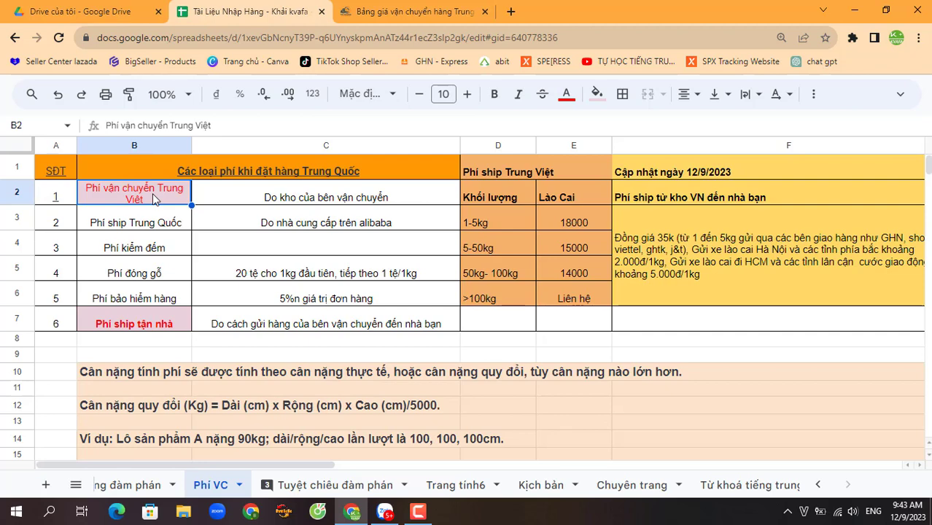
{"action": "scroll", "coordinate": [152, 194], "scroll_direction": "down", "scroll_amount": 2}
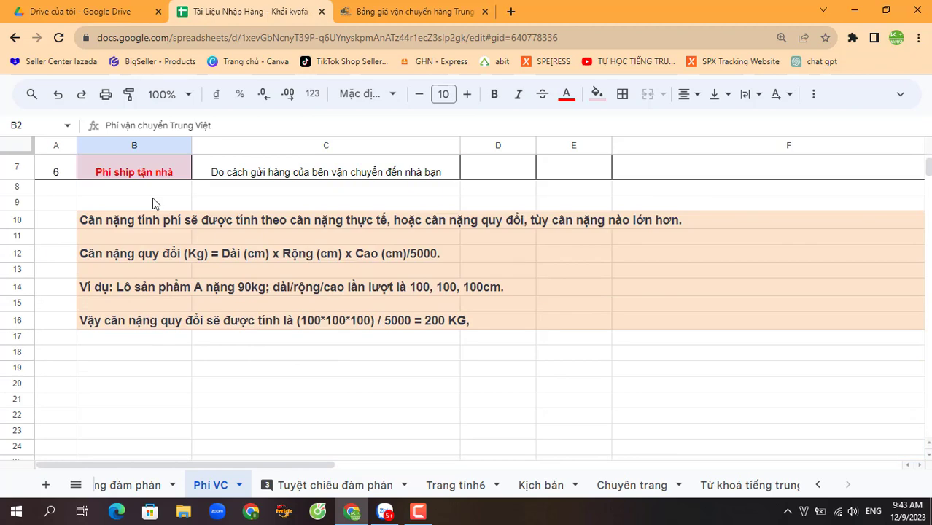
{"action": "scroll", "coordinate": [155, 204], "scroll_direction": "up", "scroll_amount": 2}
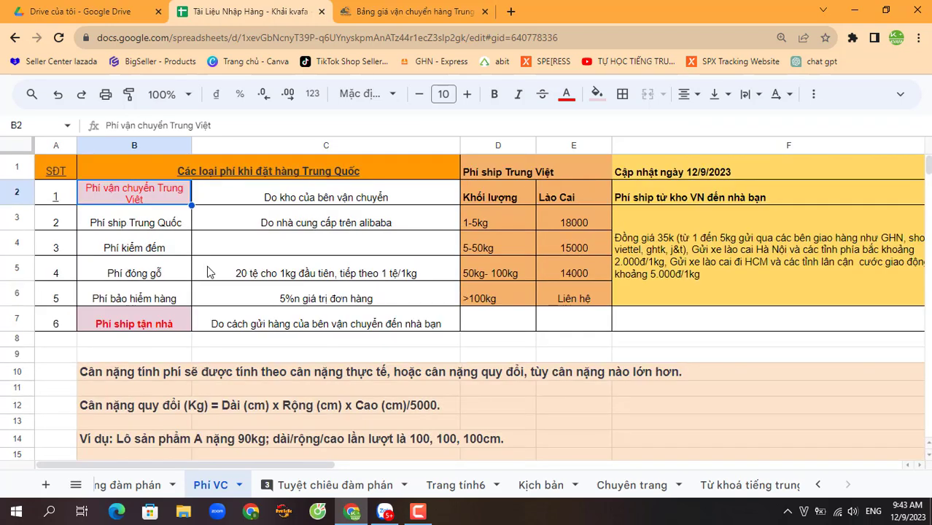